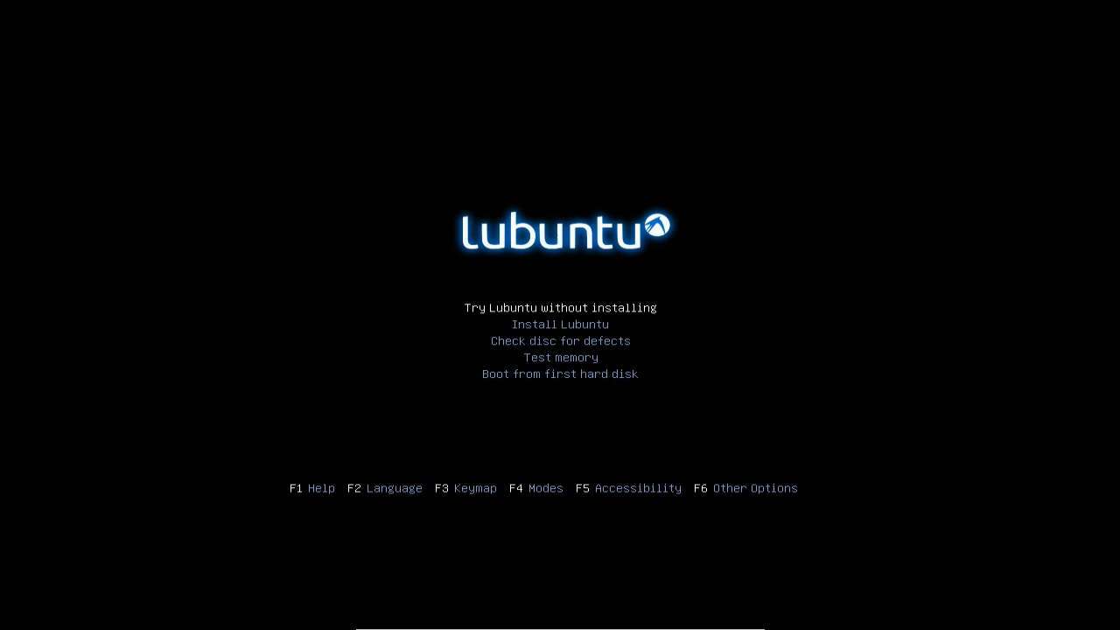
# - Browse the boot language list and leave English as the boot language
pyautogui.press('F2')
pyautogui.press('Up')
pyautogui.press('Up')
pyautogui.press('Up')
pyautogui.press('Up')
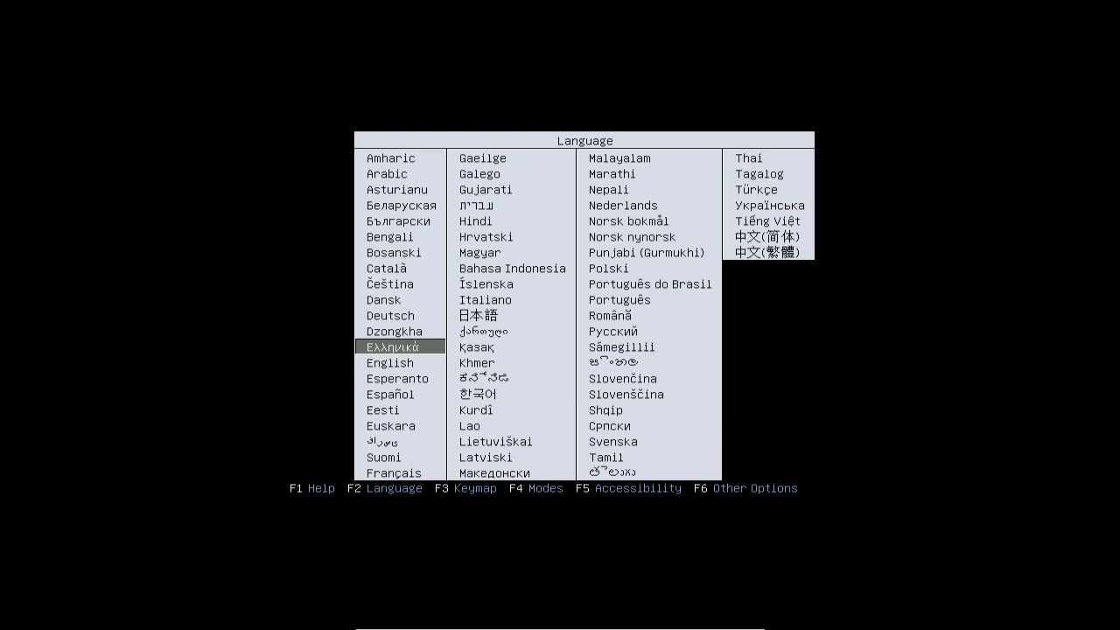
pyautogui.press('Up')
pyautogui.press('Up')
pyautogui.press('Up')
pyautogui.press('Up')
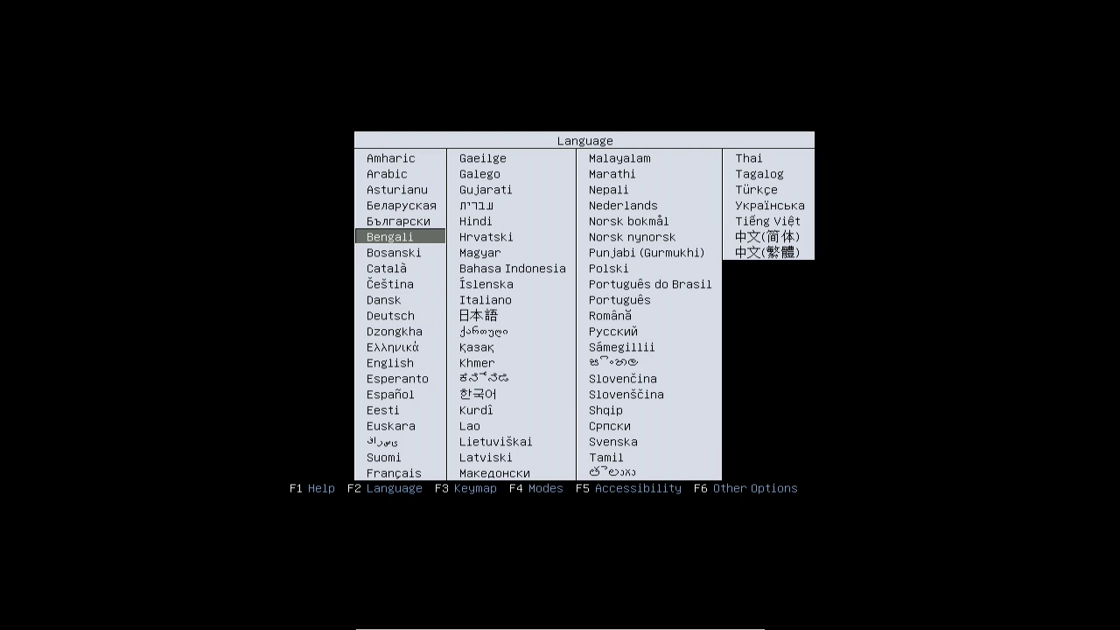
pyautogui.press('Return')
# - Bring up the keyboard layout chooser and move the selection toward Germany
pyautogui.press('F3')
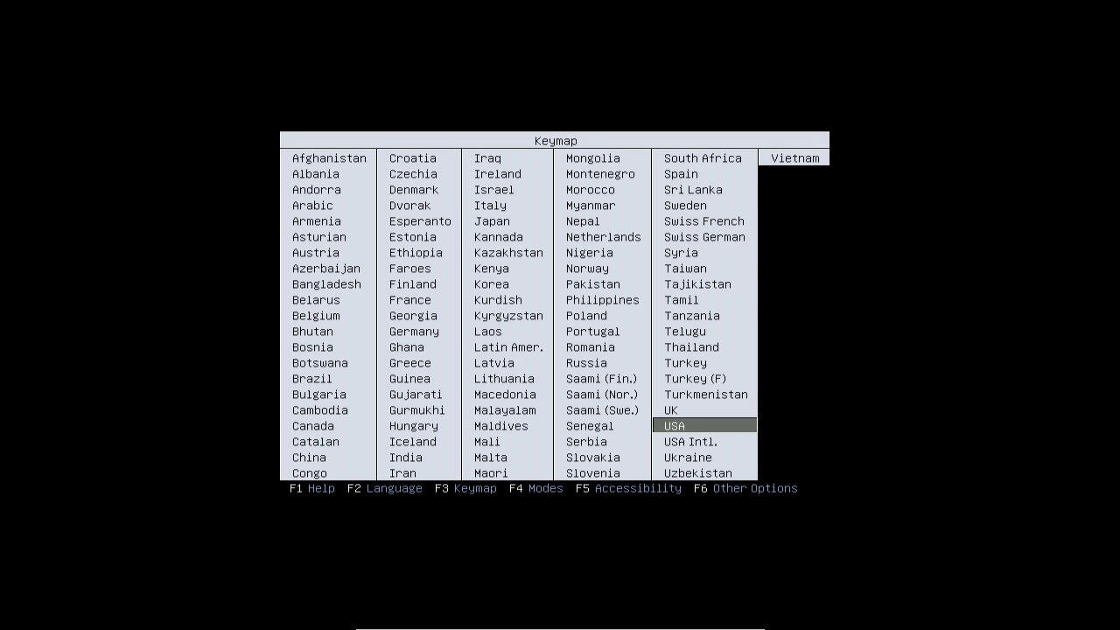
pyautogui.press('Left')
pyautogui.press('Left')
pyautogui.press('Left')
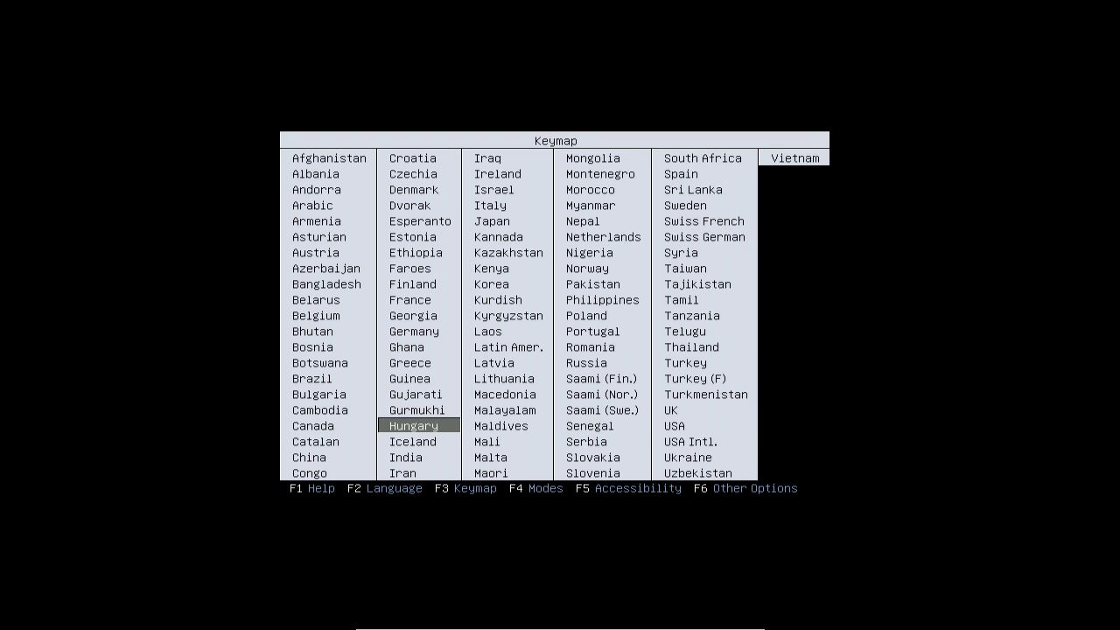
pyautogui.press('Up')
pyautogui.press('Up')
pyautogui.press('Up')
pyautogui.press('Up')
pyautogui.press('Up')
pyautogui.press('Up')
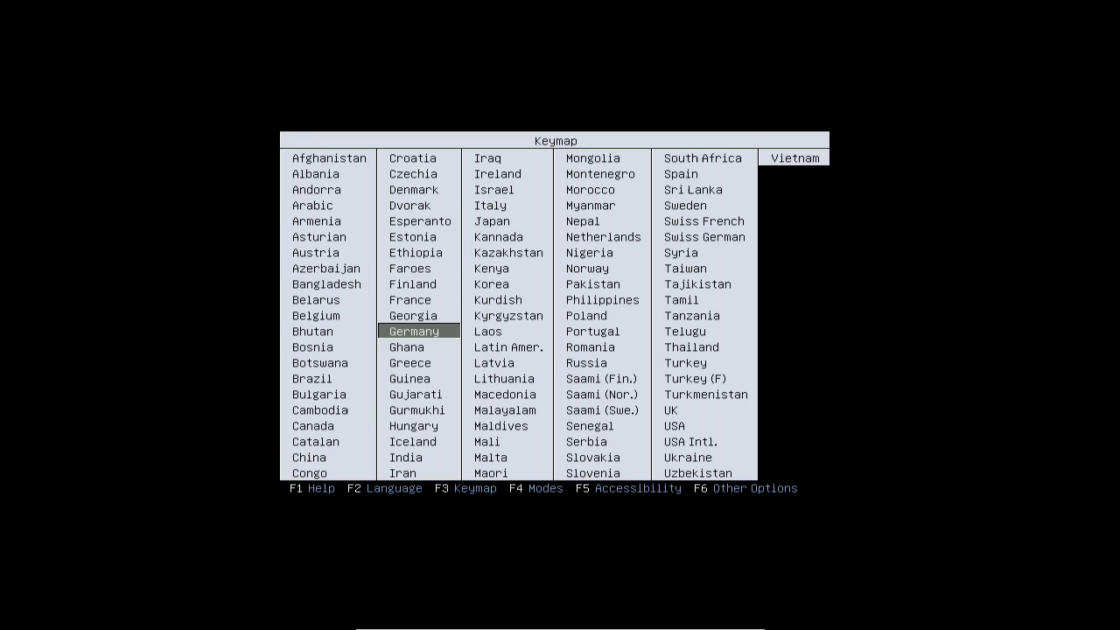
# - Confirm Germany as the keyboard layout and leave the boot modes unchanged
pyautogui.press('Return')
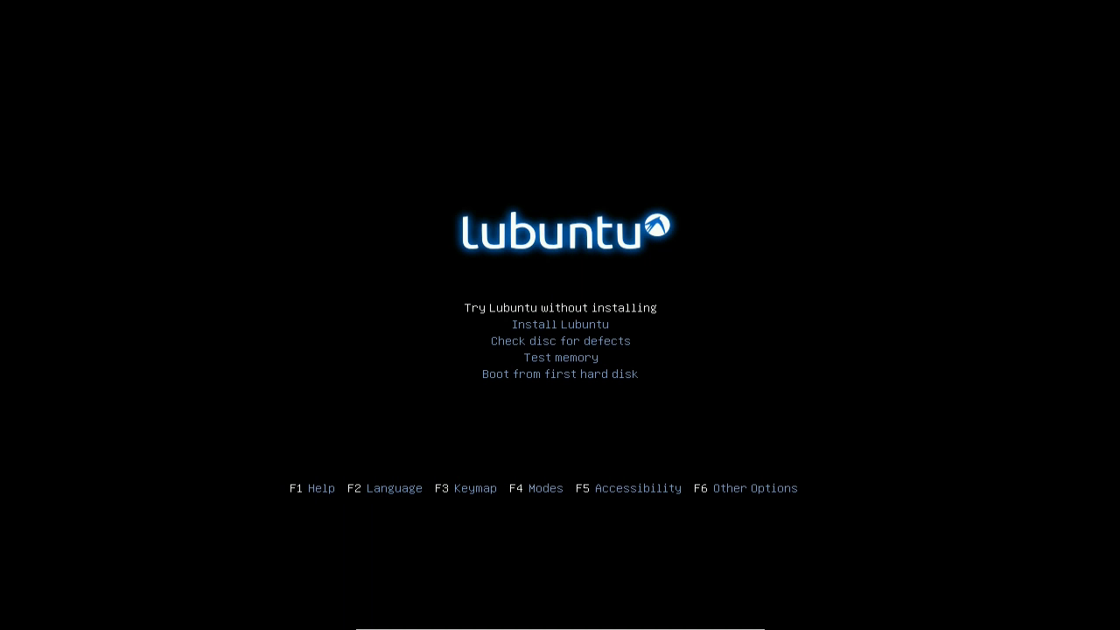
pyautogui.press('F4')
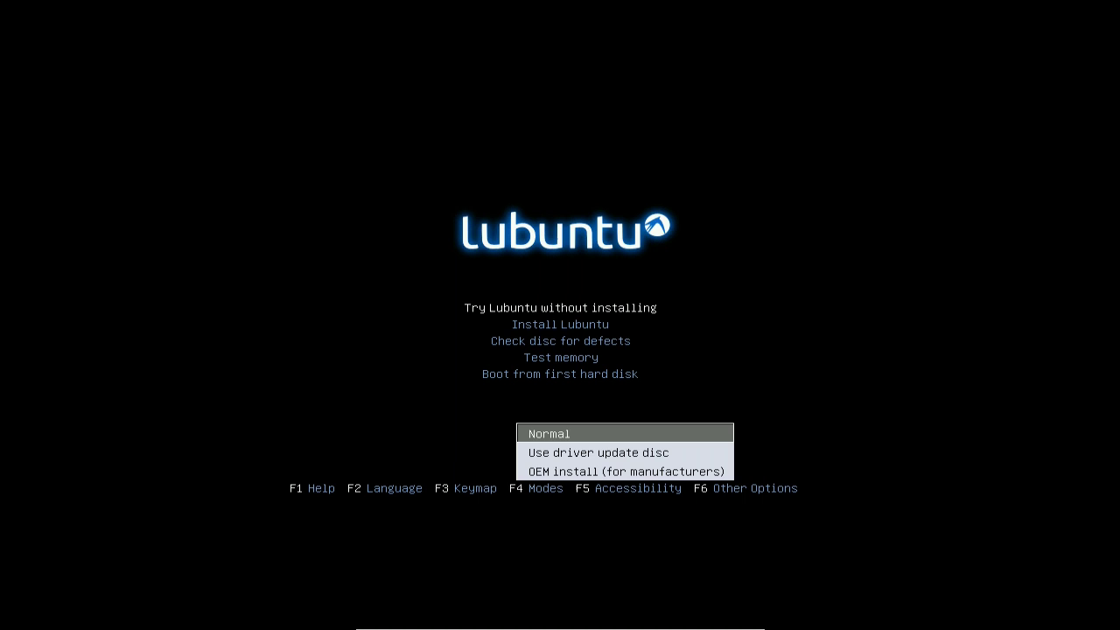
pyautogui.press('Escape')
# - Keep accessibility at None and show the boot options line with the extra kernel options
pyautogui.press('F5')
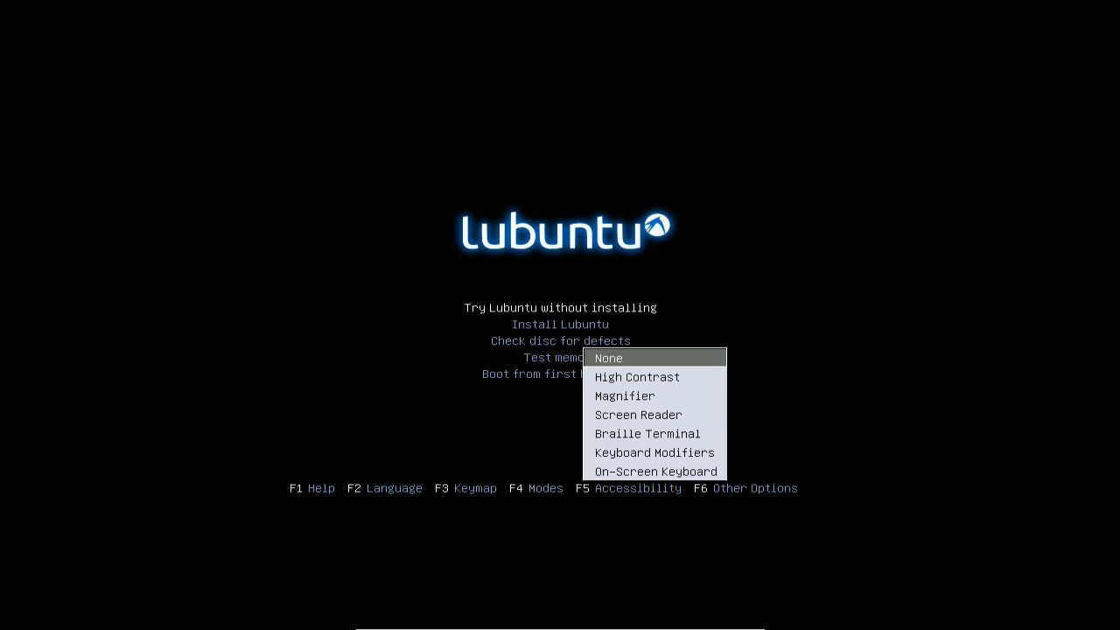
pyautogui.press('Escape')
pyautogui.press('F6')
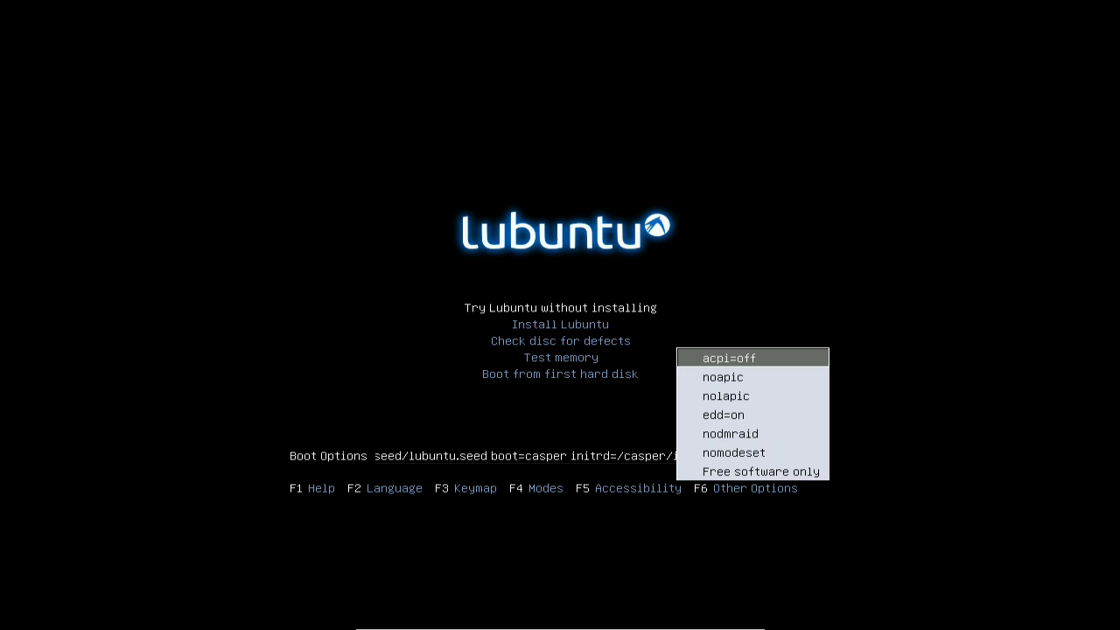
# - Move down the extra kernel options to Free software only and dismiss the list without enabling any
pyautogui.press('Down')
pyautogui.press('Down')
pyautogui.press('Down')
pyautogui.press('Down')
pyautogui.press('Down')
pyautogui.press('Down')
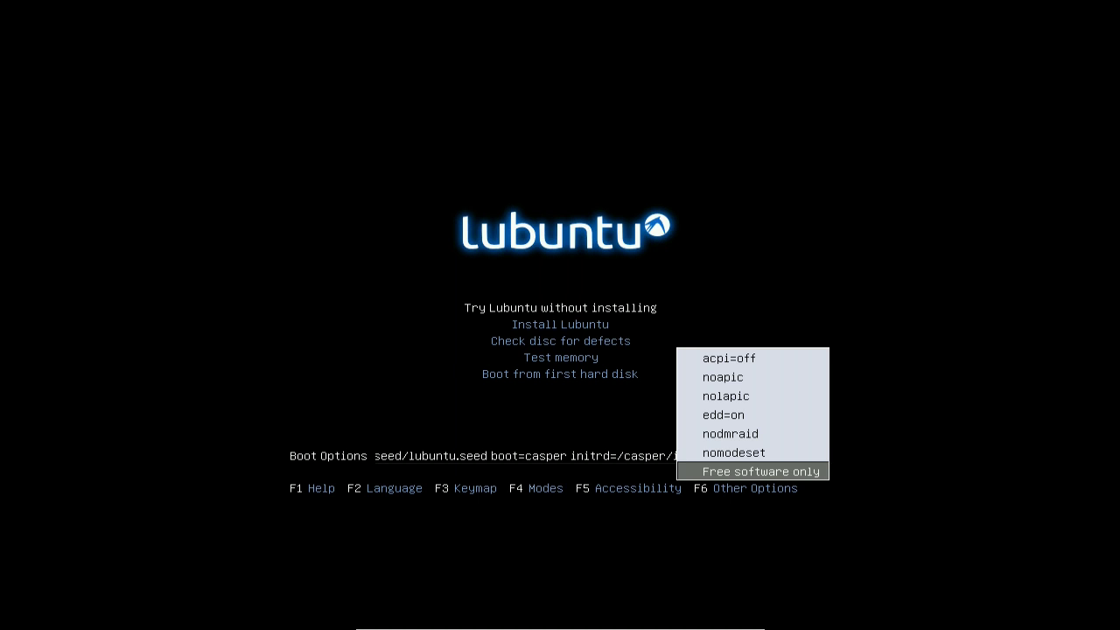
pyautogui.press('Escape')
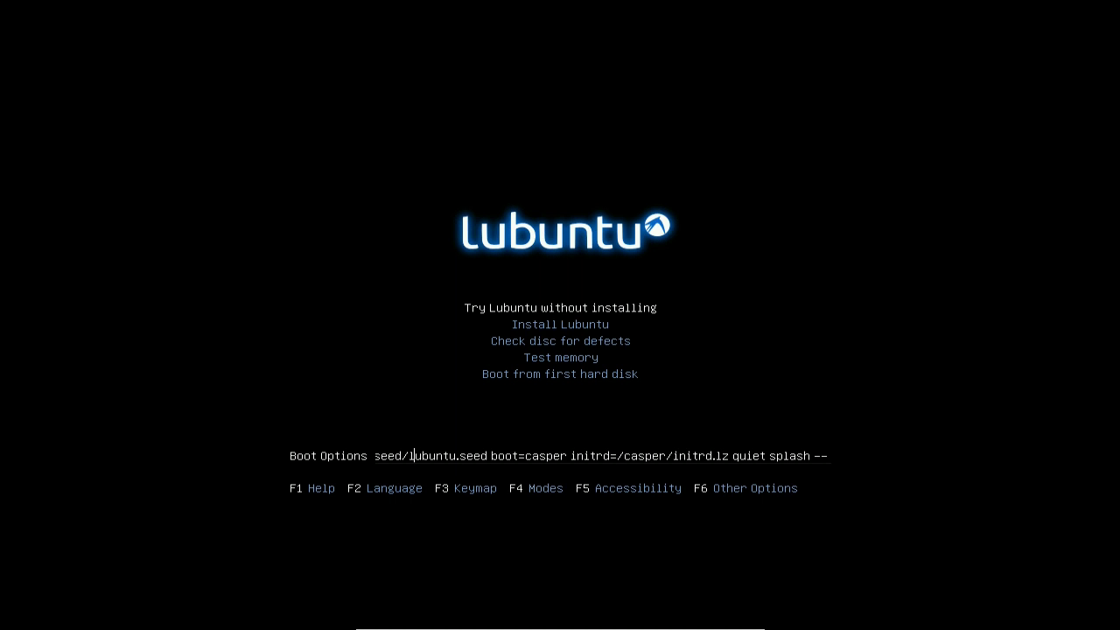
pyautogui.press('Left')
pyautogui.press('Left')
pyautogui.press('Left')
pyautogui.press('Left')
pyautogui.press('Left')
pyautogui.press('Left')
pyautogui.press('Left')
pyautogui.press('Left')
pyautogui.press('Left')
pyautogui.press('Left')
pyautogui.press('Left')
pyautogui.press('Left')
pyautogui.press('Left')
pyautogui.press('Left')
pyautogui.press('Left')
pyautogui.press('Left')
pyautogui.press('Left')
pyautogui.press('Left')
pyautogui.press('Left')
pyautogui.press('Left')
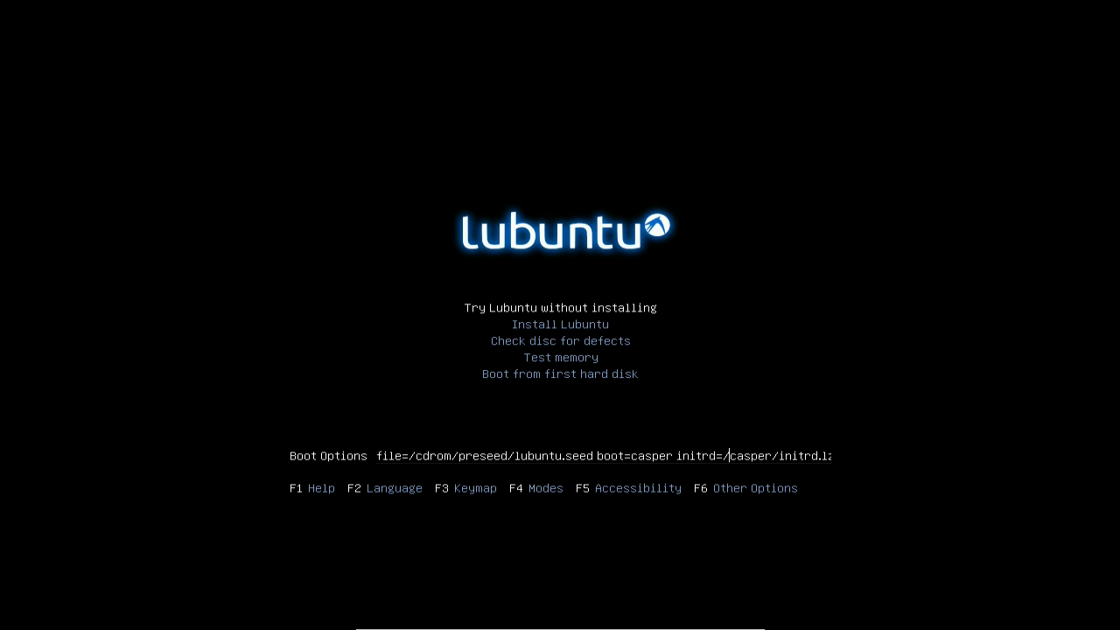
pyautogui.press('Right')
pyautogui.press('Right')
pyautogui.press('Right')
pyautogui.press('Right')
pyautogui.press('Right')
pyautogui.press('Right')
pyautogui.press('Right')
pyautogui.press('Right')
pyautogui.press('Right')
pyautogui.press('Right')
pyautogui.press('Right')
pyautogui.press('Right')
pyautogui.press('Right')
pyautogui.press('Right')
pyautogui.press('Right')
pyautogui.press('Right')
pyautogui.press('Right')
pyautogui.press('Right')
pyautogui.press('Right')
pyautogui.press('Right')
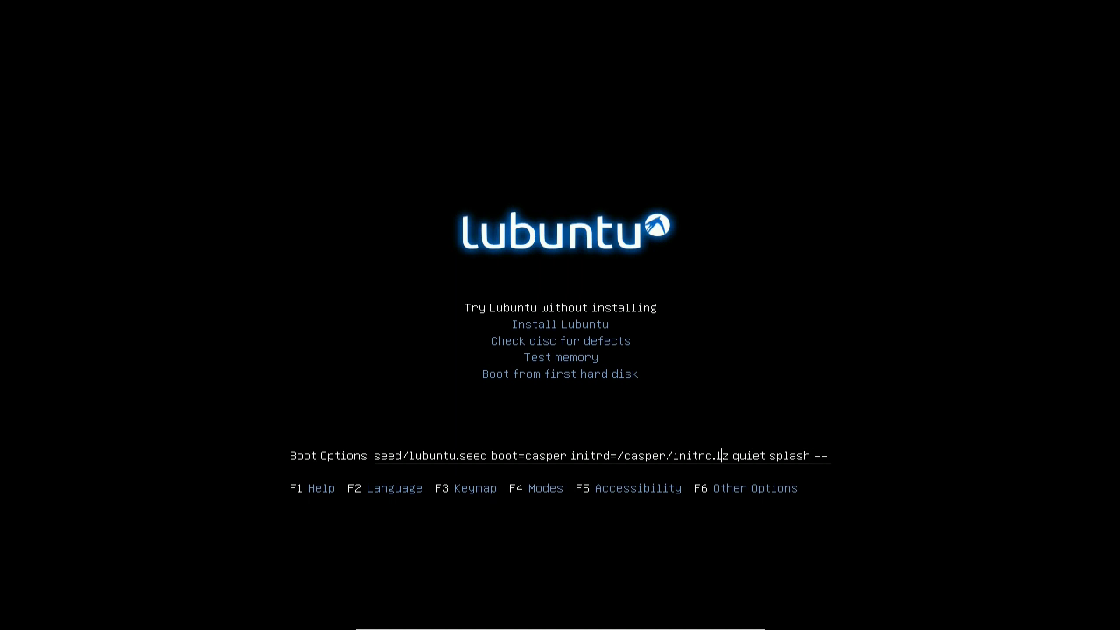
pyautogui.press('Down')
pyautogui.press('Up')
pyautogui.press('Down')
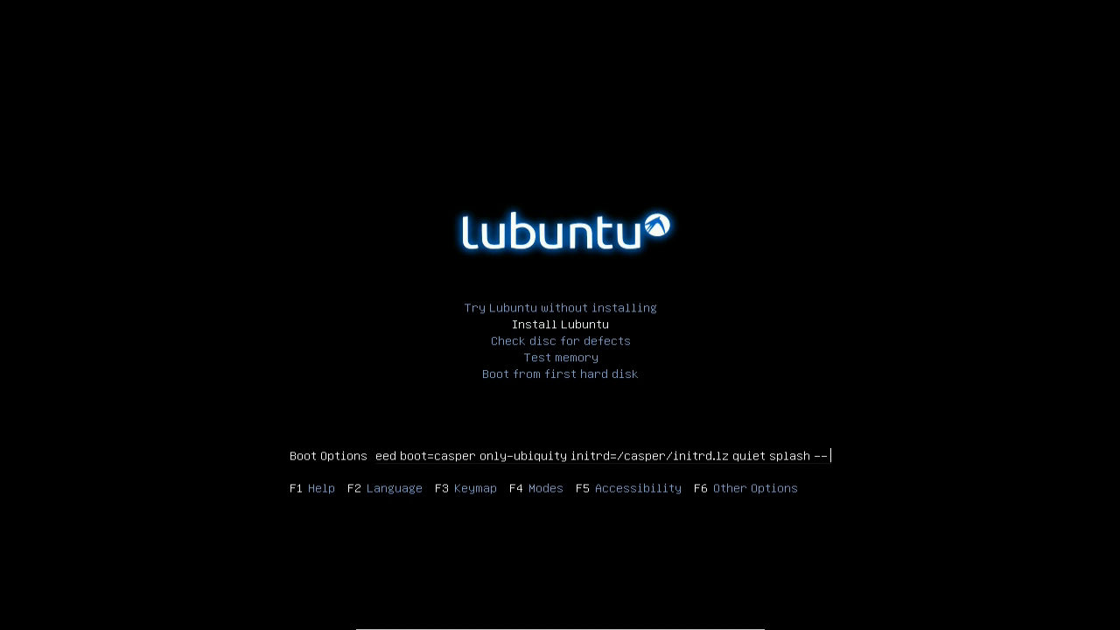
pyautogui.press('Up')
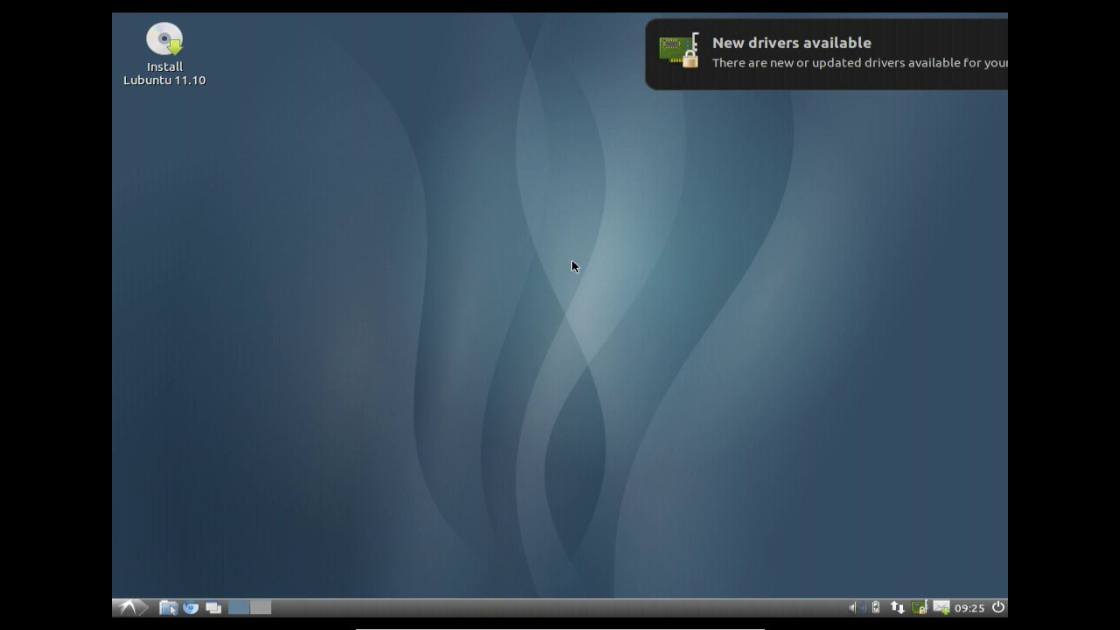
# - Review the VirtualBox guest addition driver from the new-drivers notification and close it without activating
pyautogui.click(864, 85)
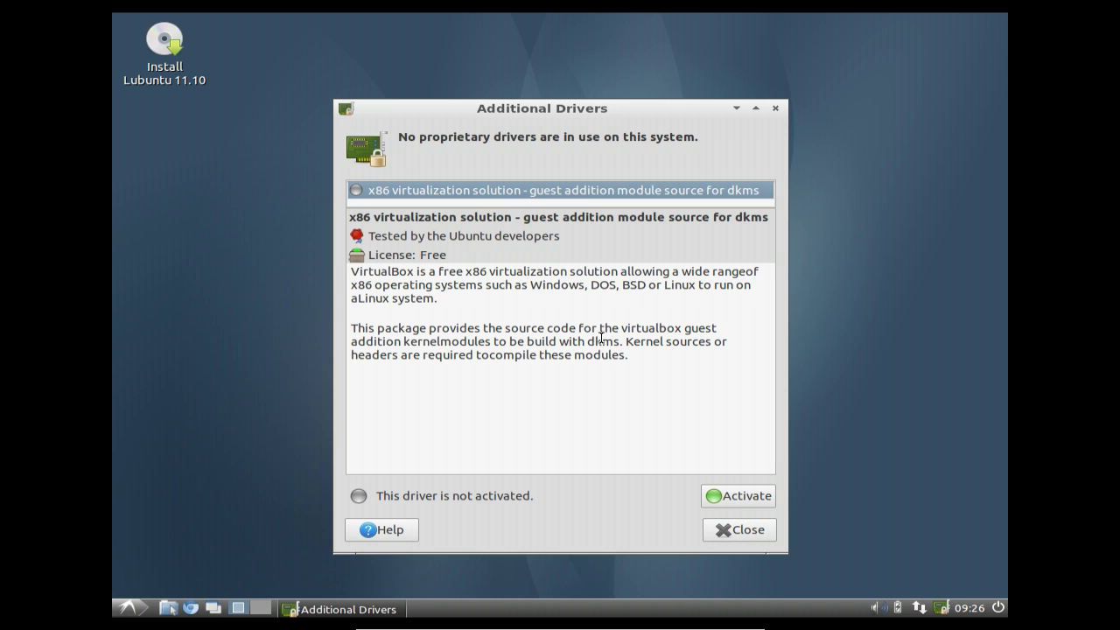
pyautogui.click(776, 111)
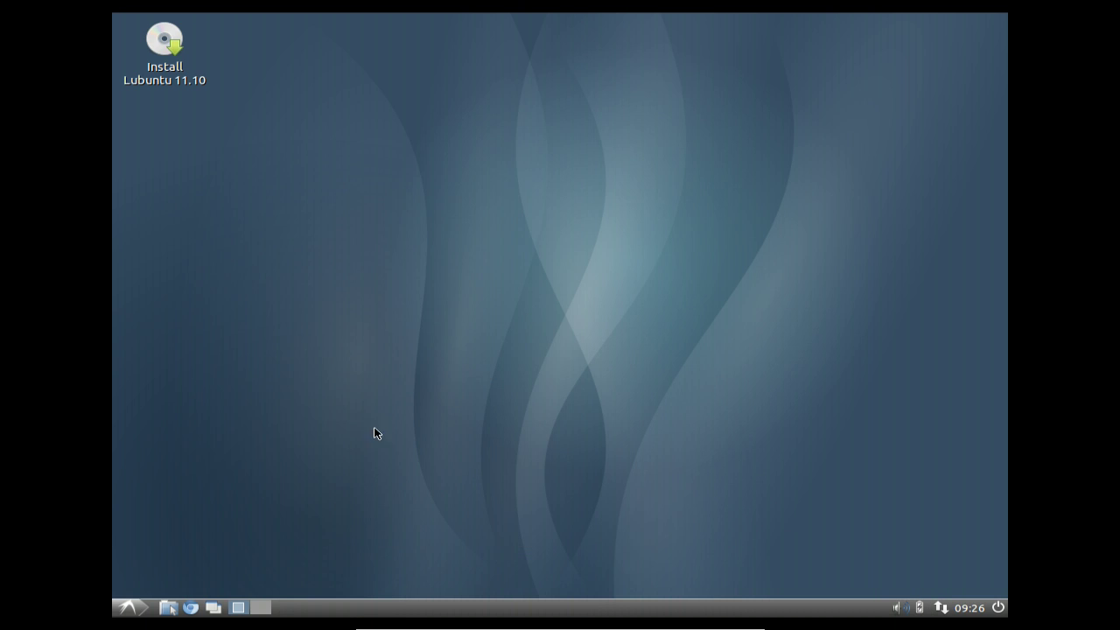
pyautogui.click(133, 609)
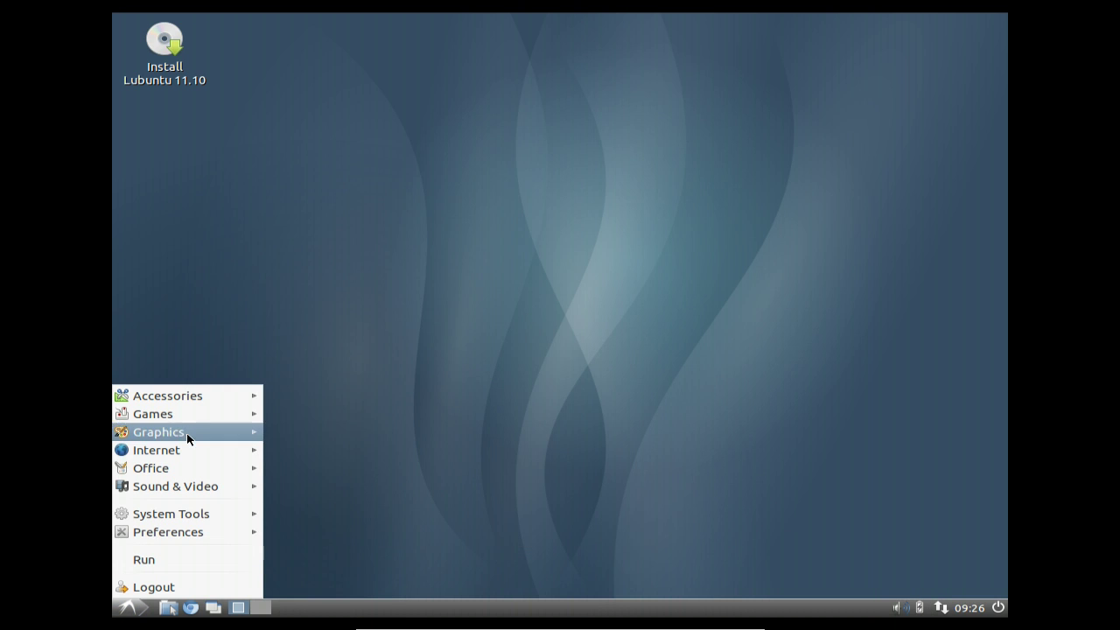
pyautogui.moveTo(191, 401)
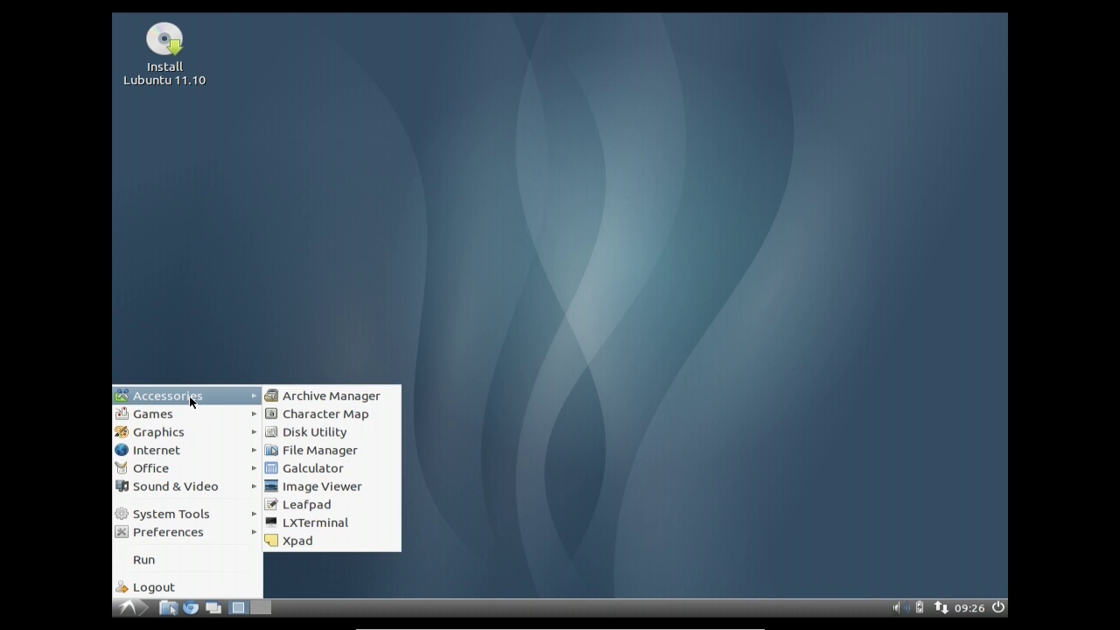
pyautogui.moveTo(188, 423)
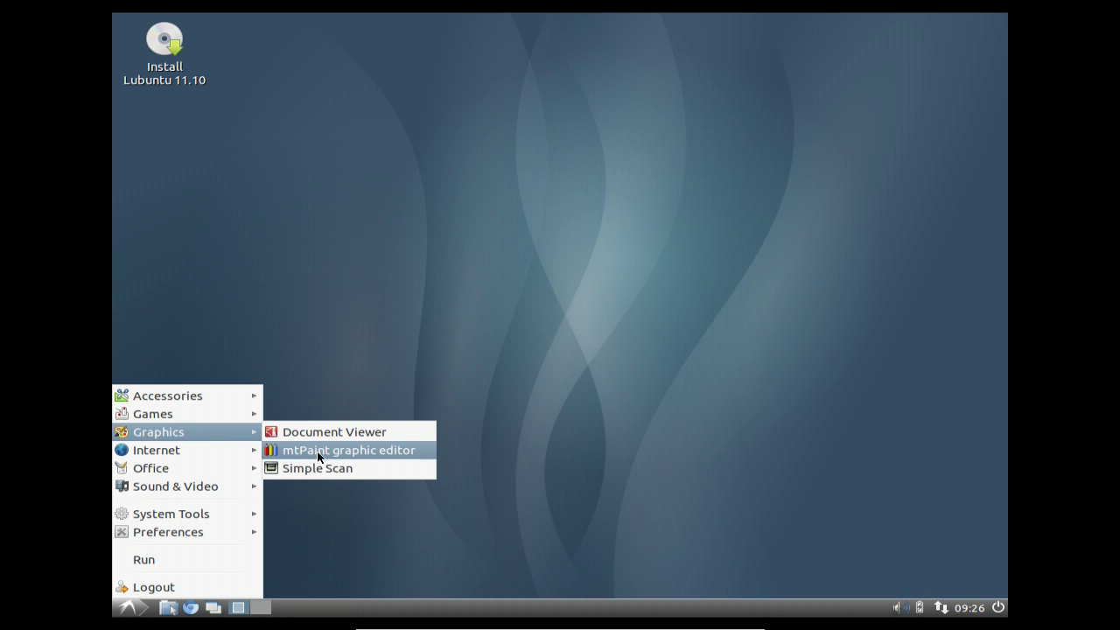
pyautogui.moveTo(227, 456)
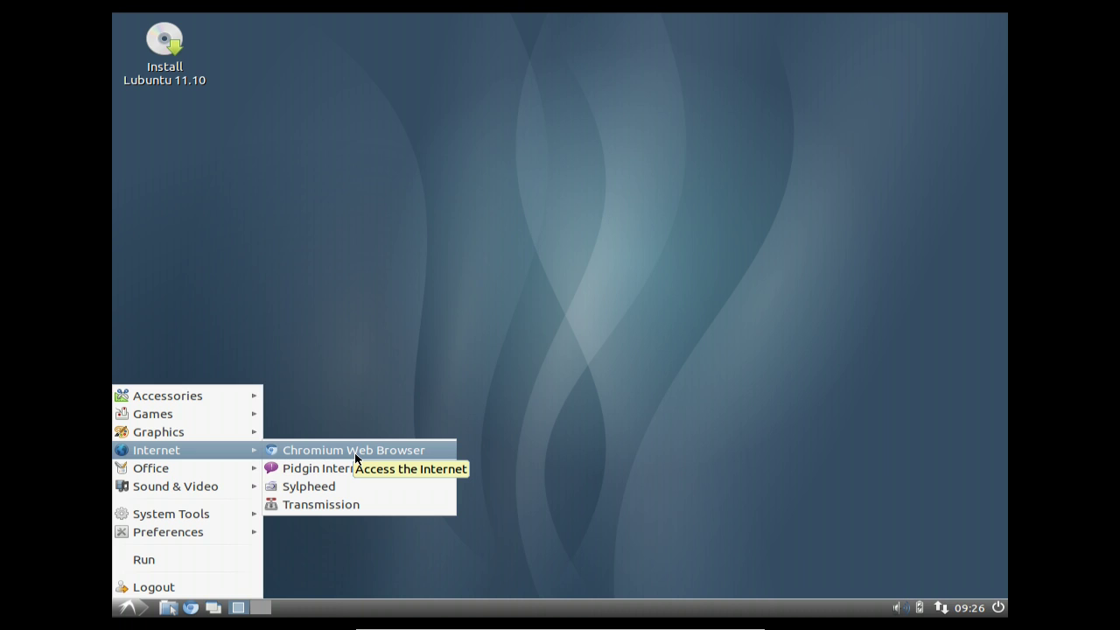
pyautogui.moveTo(220, 470)
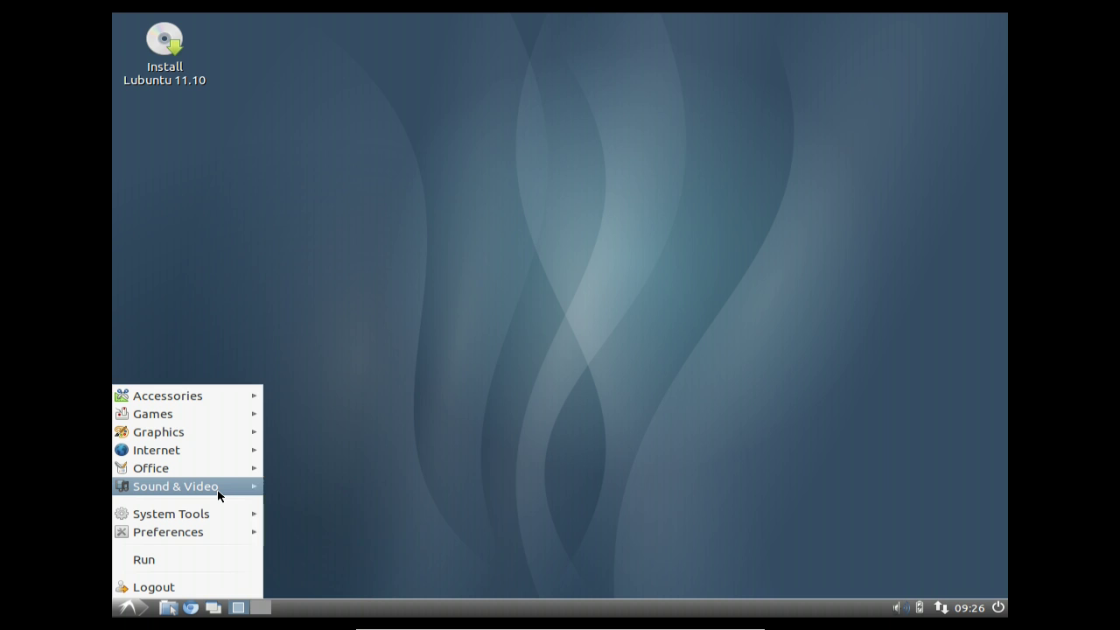
pyautogui.moveTo(218, 496)
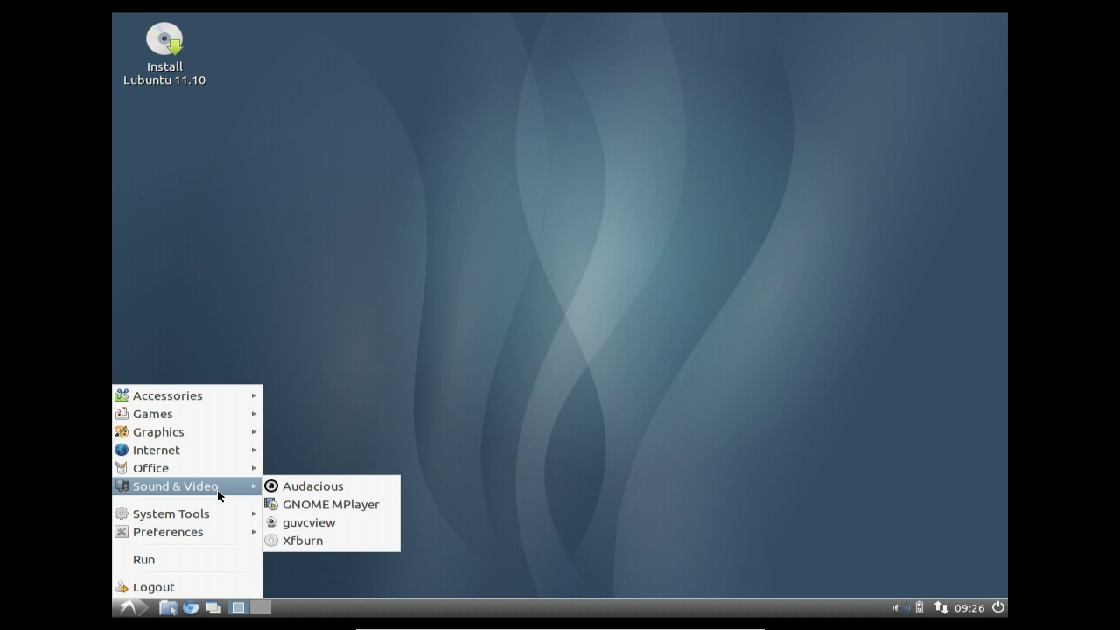
pyautogui.moveTo(220, 518)
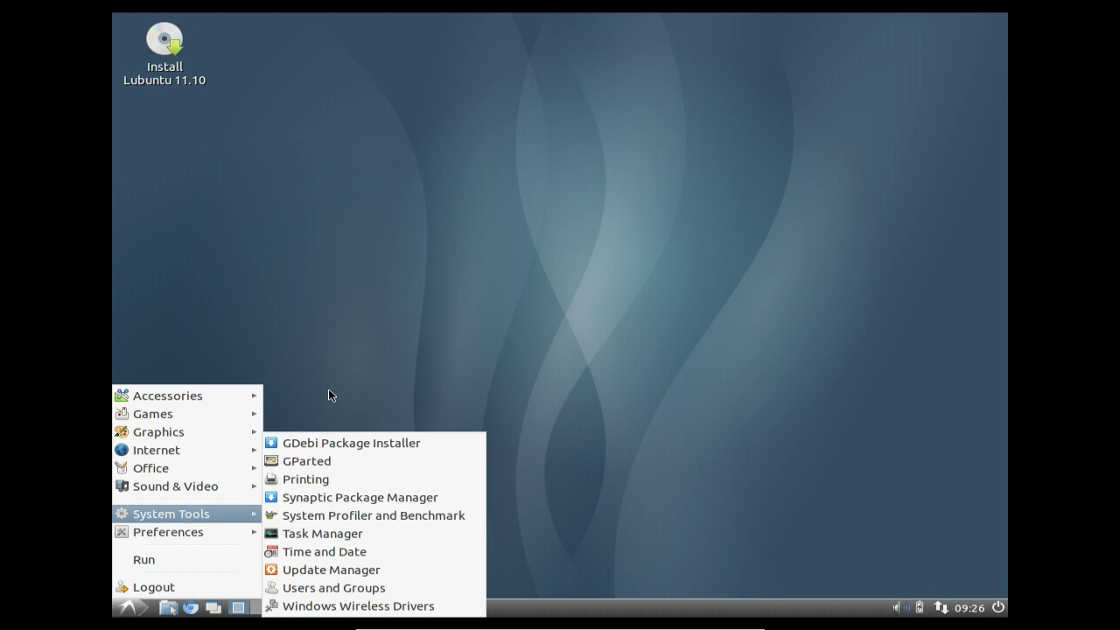
# - Dismiss the applications menu and launch Install Lubuntu 11.10 from the desktop icon
pyautogui.click(364, 343)
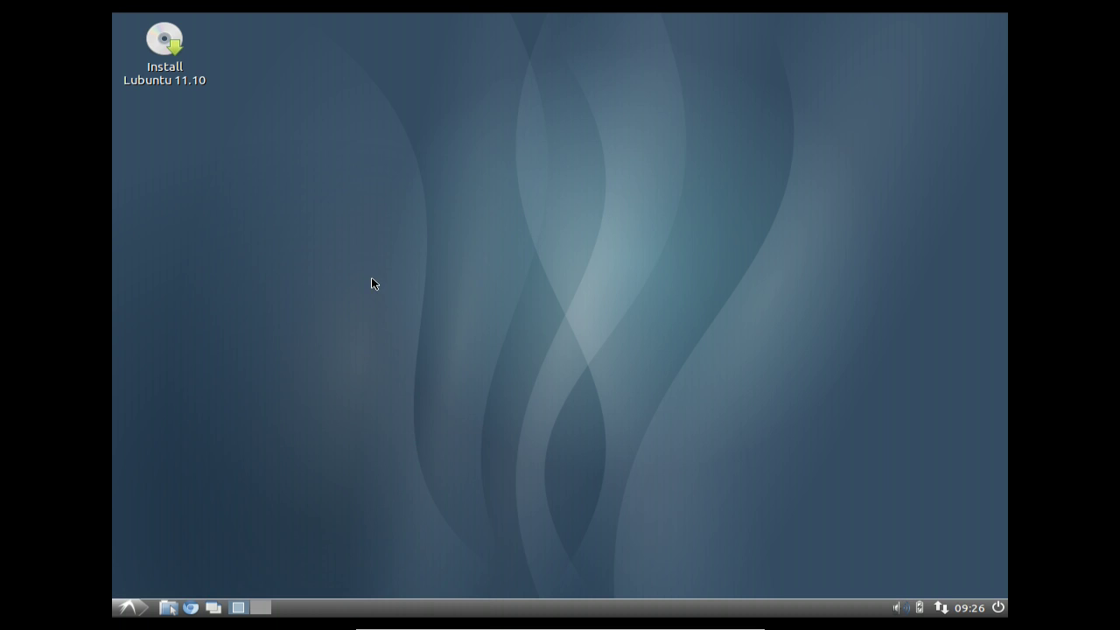
pyautogui.click(177, 84)
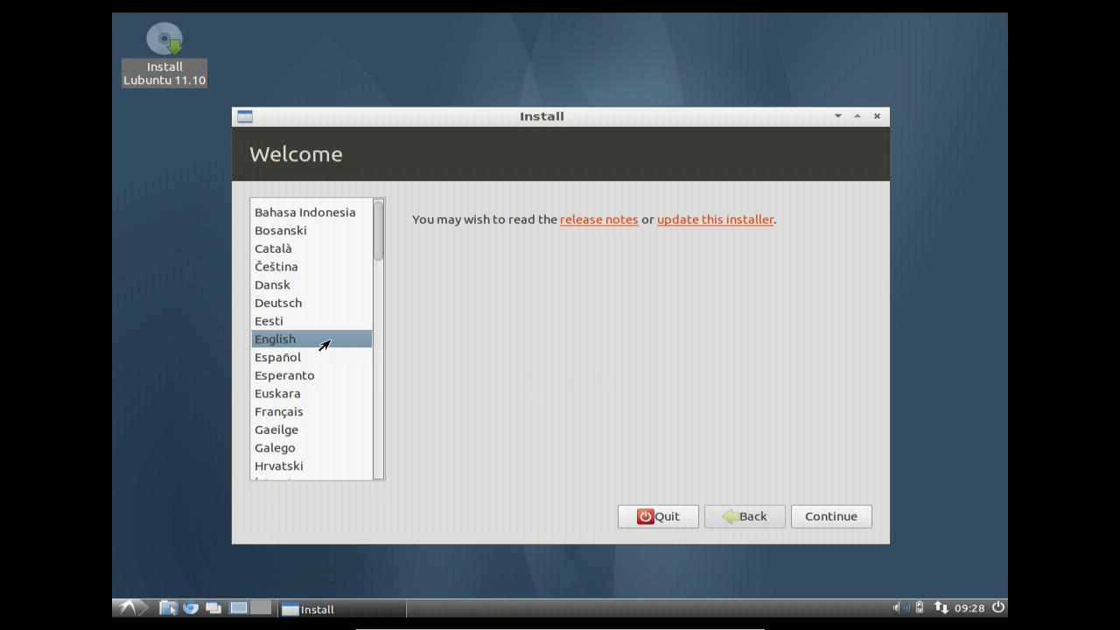
# - Continue from the Welcome page with English as the installation language
pyautogui.click(817, 519)
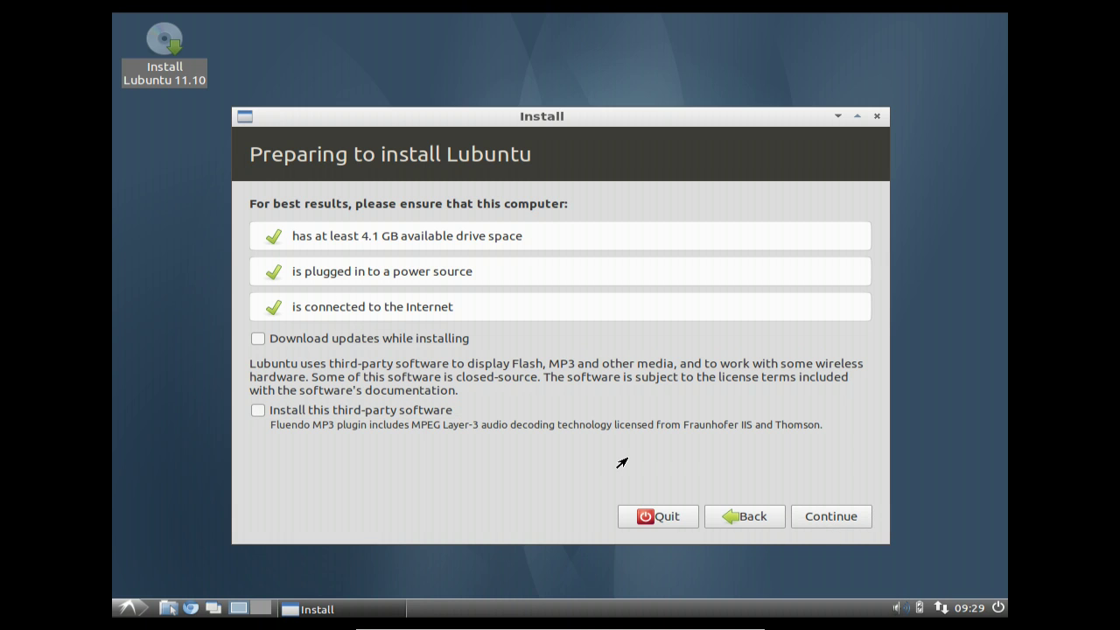
# - Continue past the readiness checks with updates and third-party software unticked
pyautogui.click(825, 520)
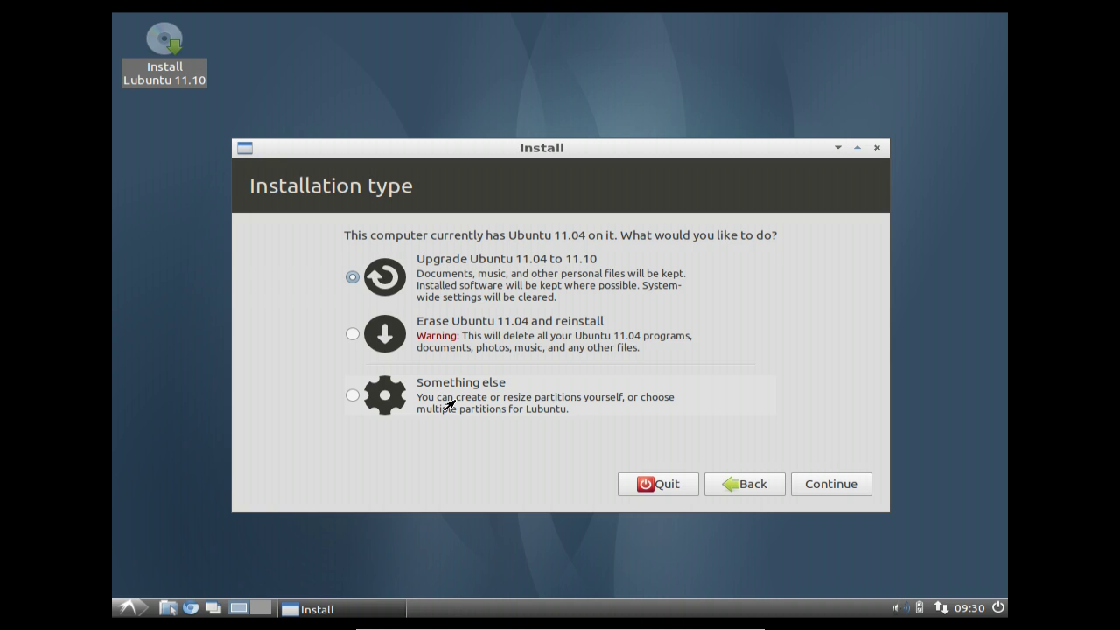
# - Select 'Erase Ubuntu 11.04 and reinstall', then open the advanced partitioning table for /dev/sda
pyautogui.click(455, 336)
pyautogui.click(819, 490)
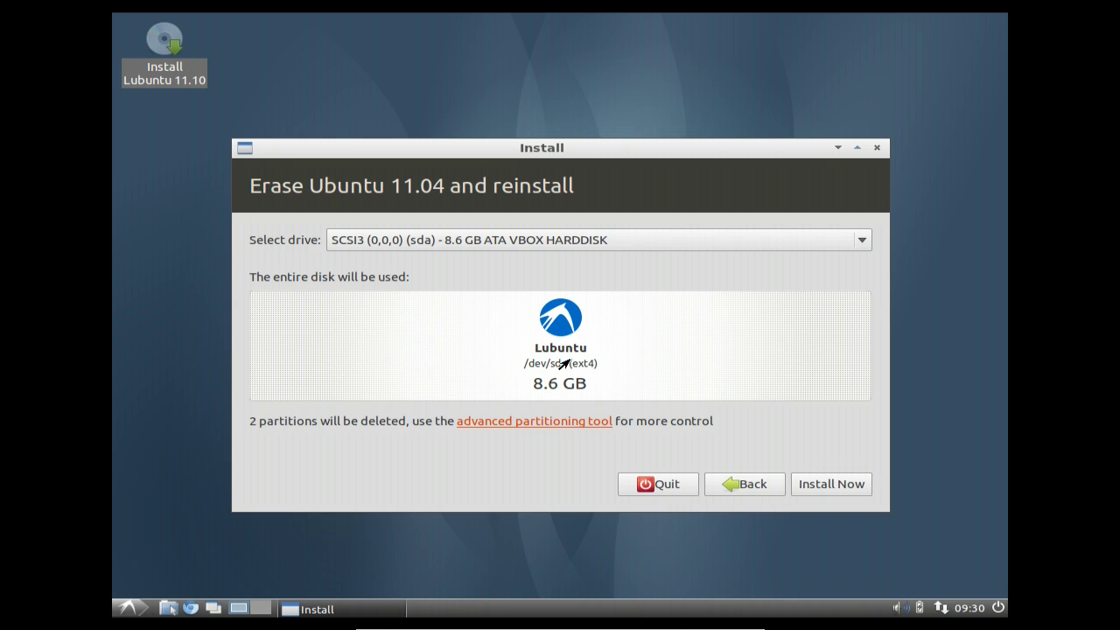
pyautogui.click(515, 422)
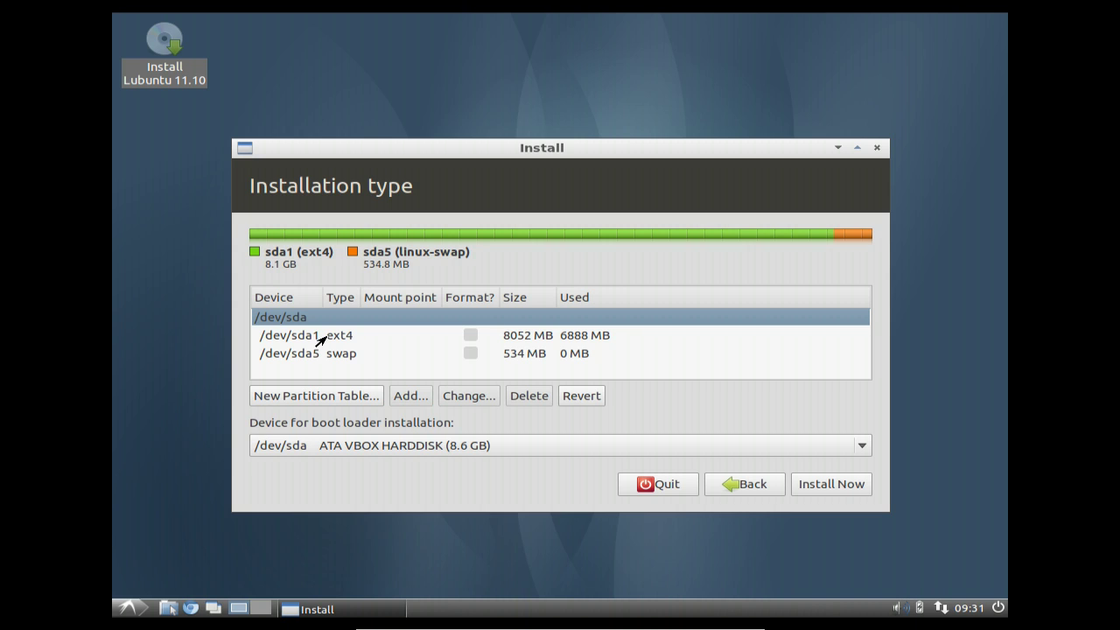
pyautogui.click(318, 337)
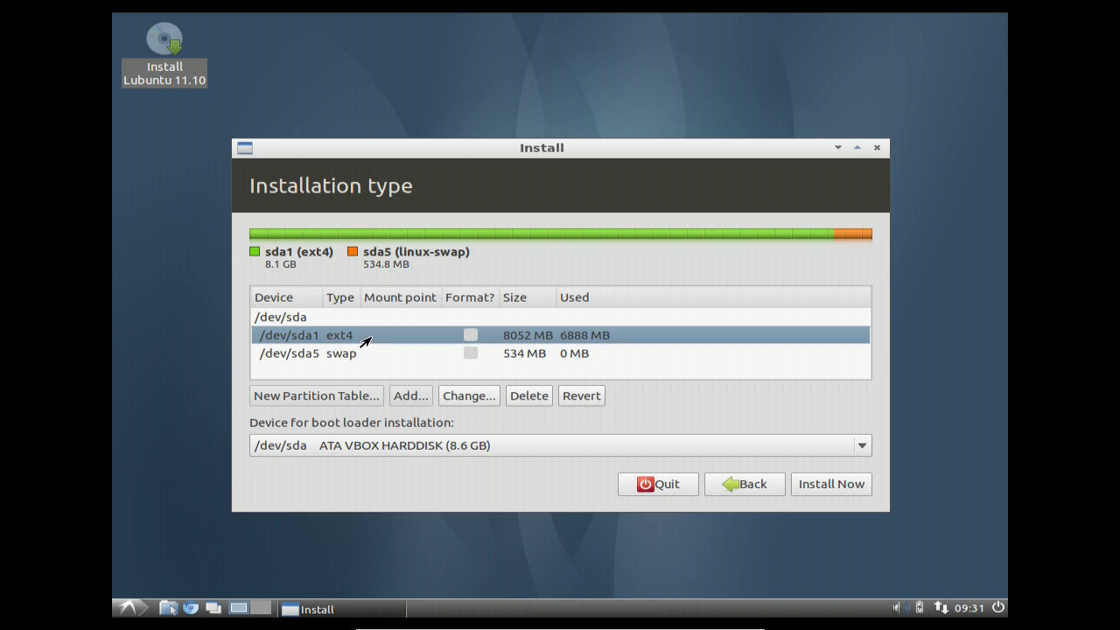
pyautogui.click(512, 449)
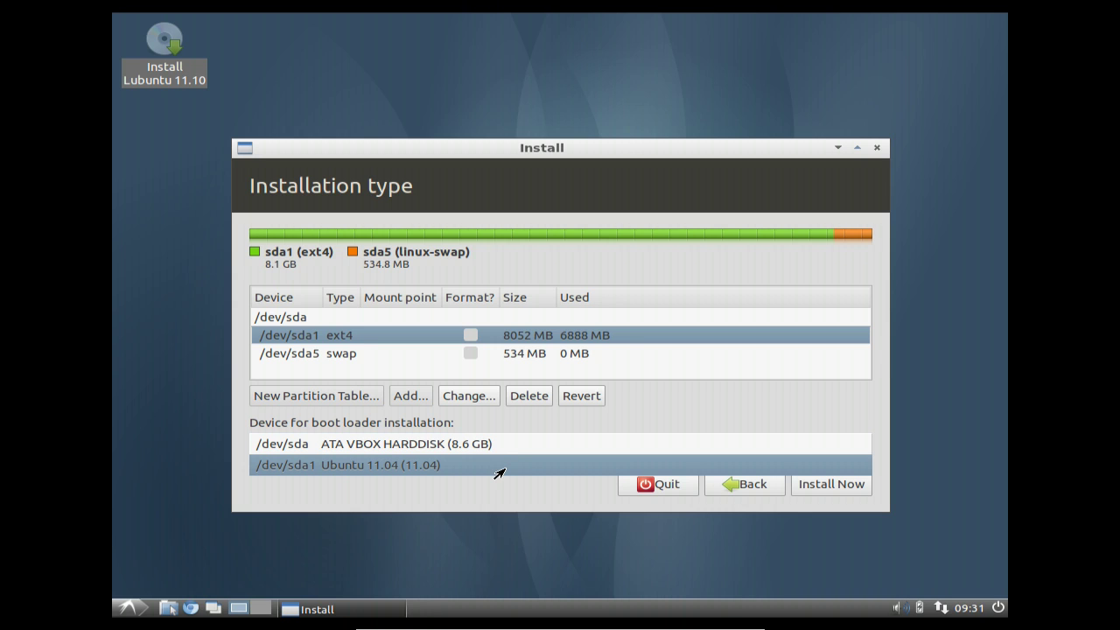
pyautogui.click(501, 426)
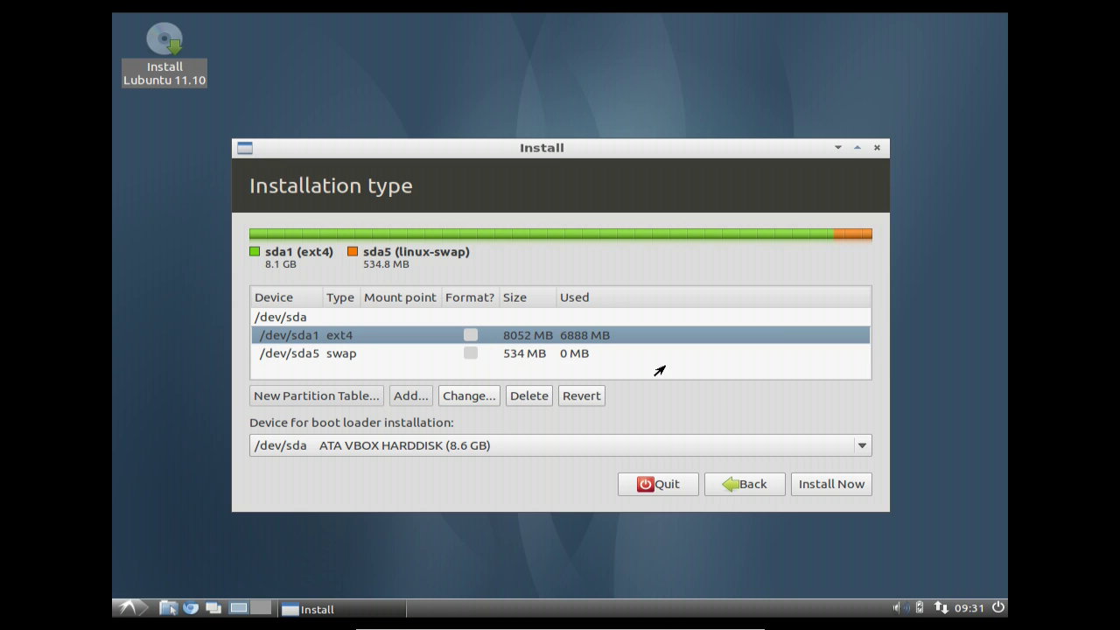
pyautogui.click(806, 486)
pyautogui.click(683, 386)
# - Leave the partition table and choose 'Erase Ubuntu 11.04 and reinstall' on the whole 8.6 GB disk
pyautogui.click(745, 485)
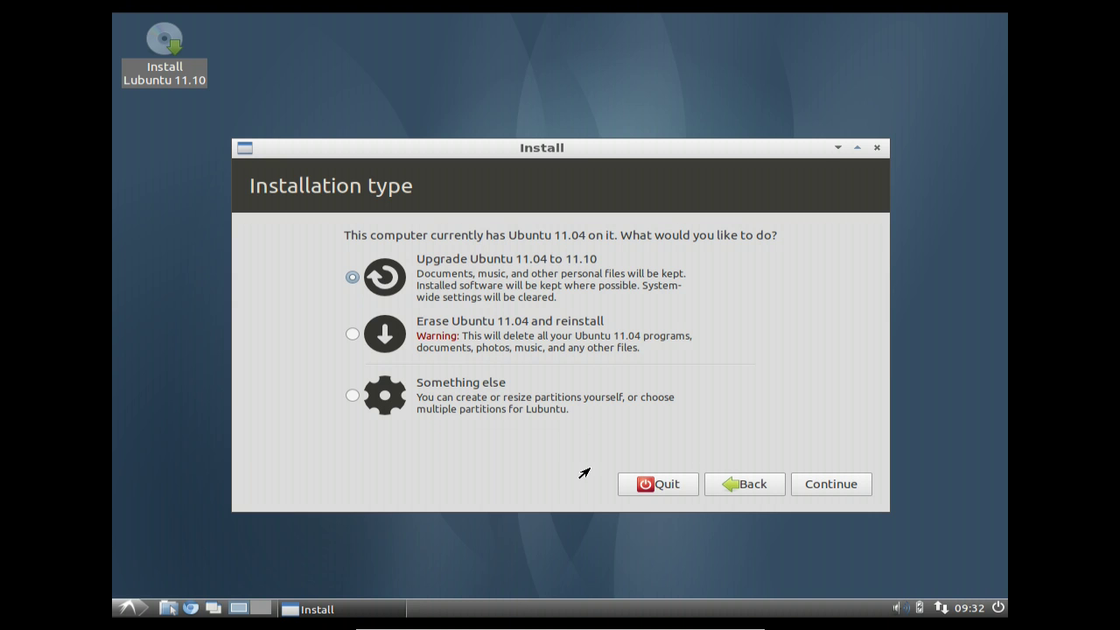
pyautogui.click(530, 333)
pyautogui.click(826, 483)
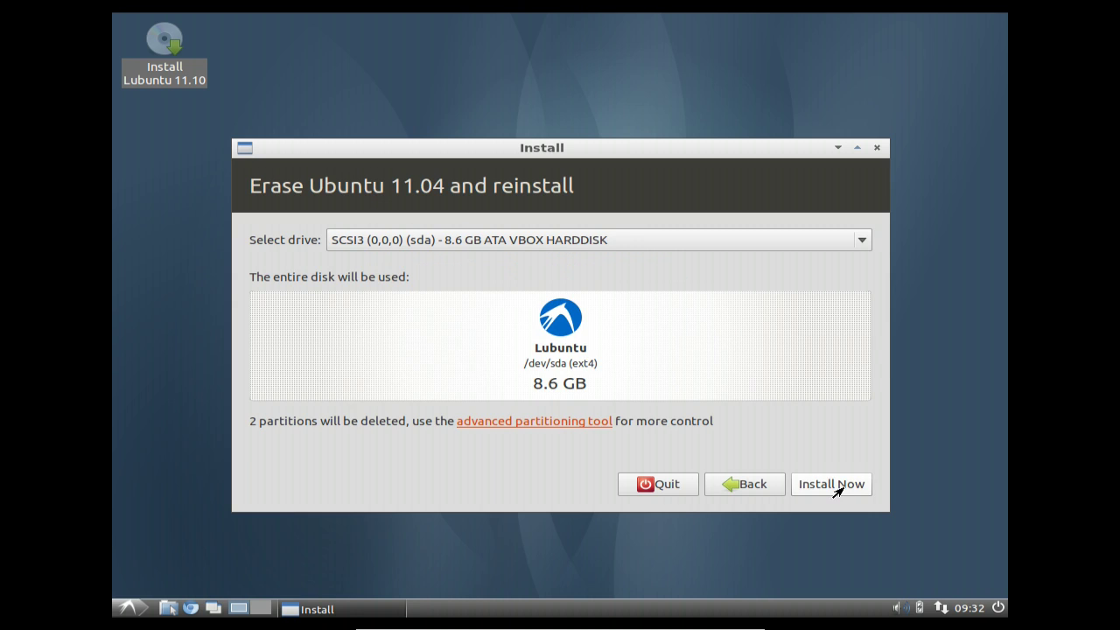
# - Start the install on the whole disk and confirm Berlin as the location
pyautogui.click(833, 487)
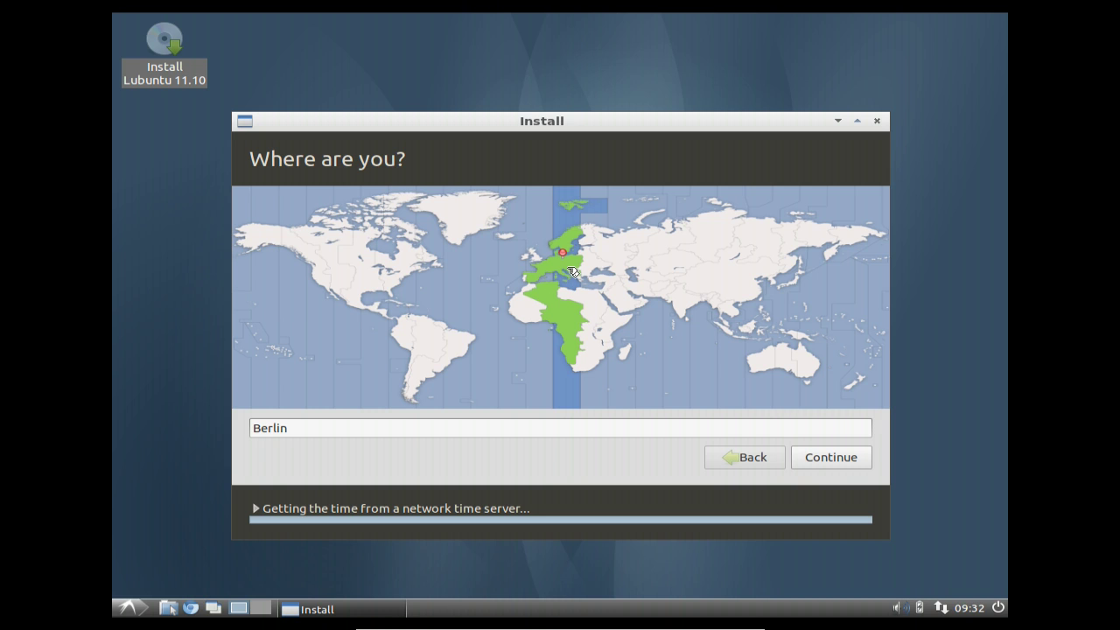
pyautogui.click(817, 461)
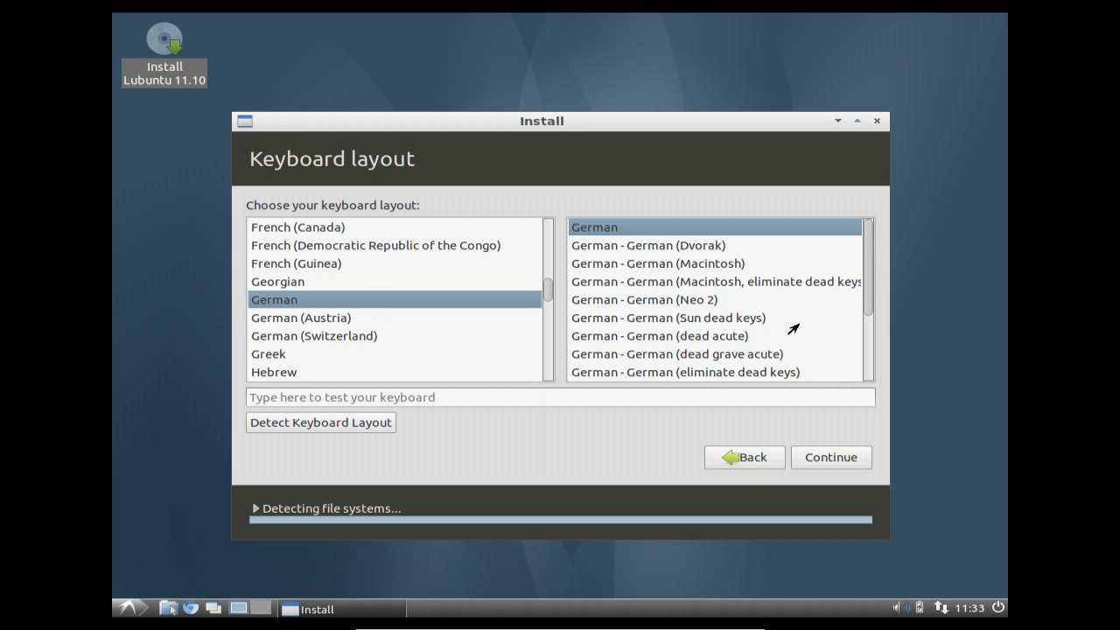
# - Choose the 'German - German (eliminate dead keys)' layout, test the - and ´ keys, and continue
pyautogui.scroll(-2, 793, 302)
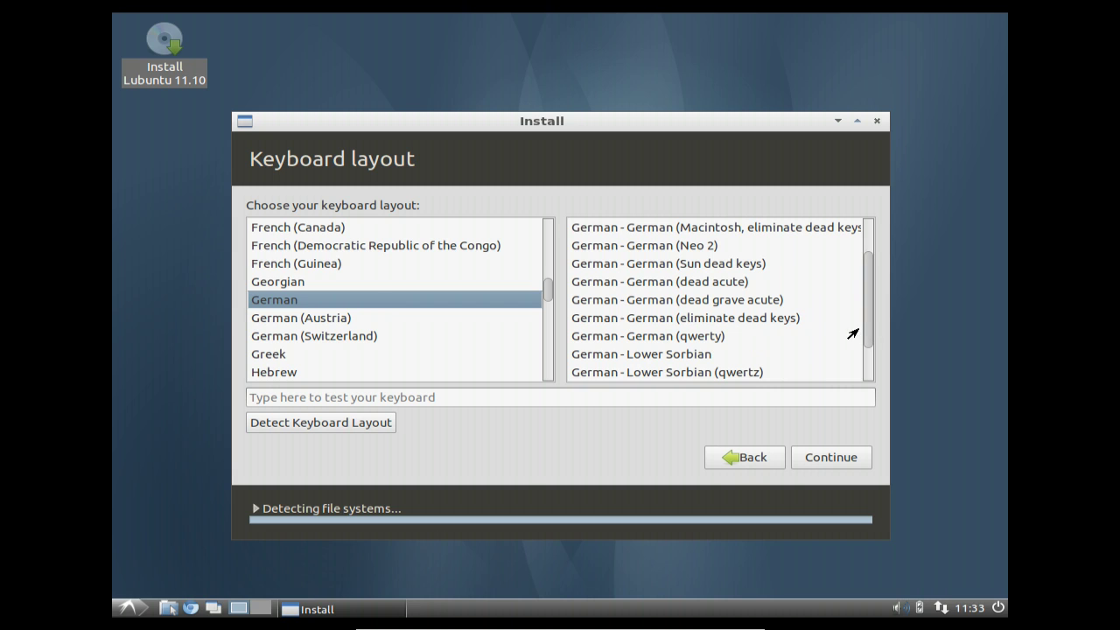
pyautogui.click(665, 319)
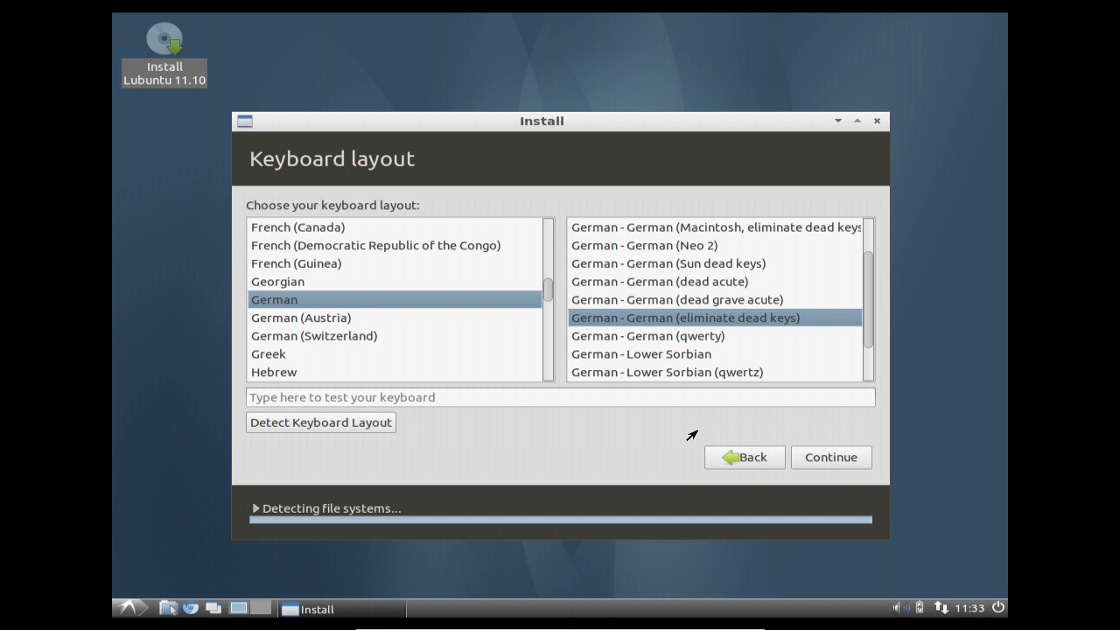
pyautogui.click(531, 397)
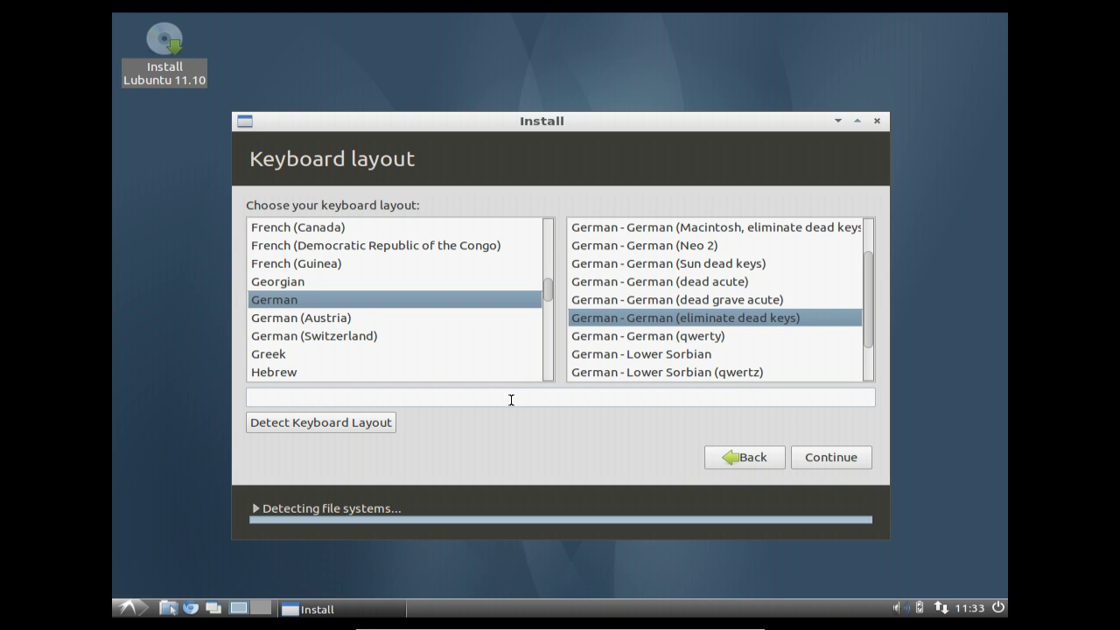
pyautogui.write('--')
pyautogui.press('BackSpace')
pyautogui.press('BackSpace')
pyautogui.write('´´')
pyautogui.press('BackSpace')
pyautogui.press('BackSpace')
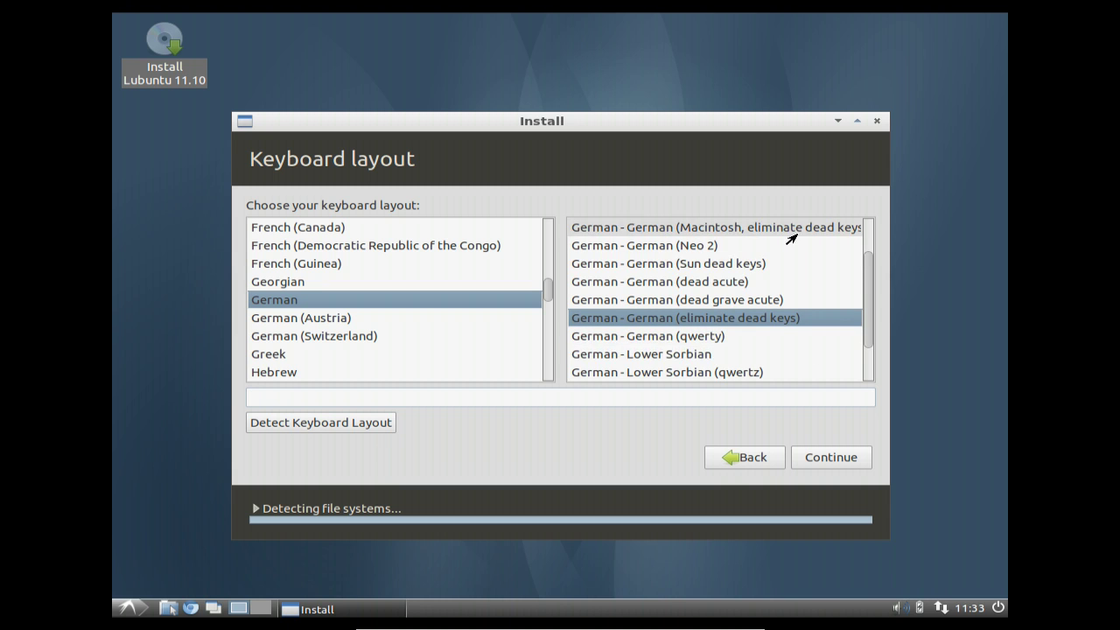
pyautogui.moveTo(870, 318); pyautogui.dragTo(871, 278)
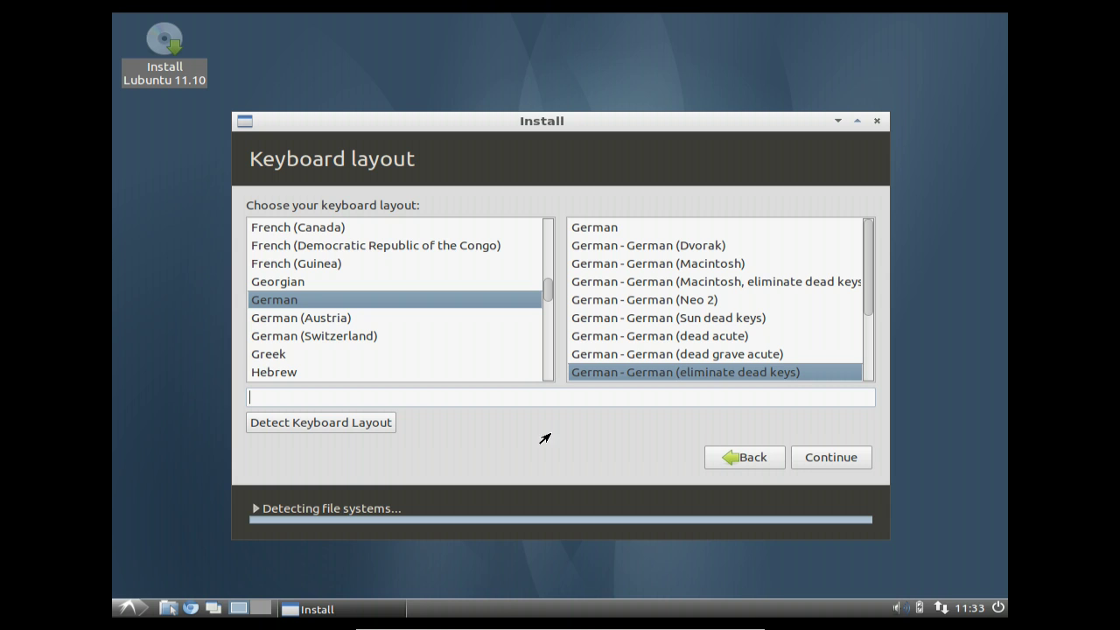
pyautogui.click(828, 458)
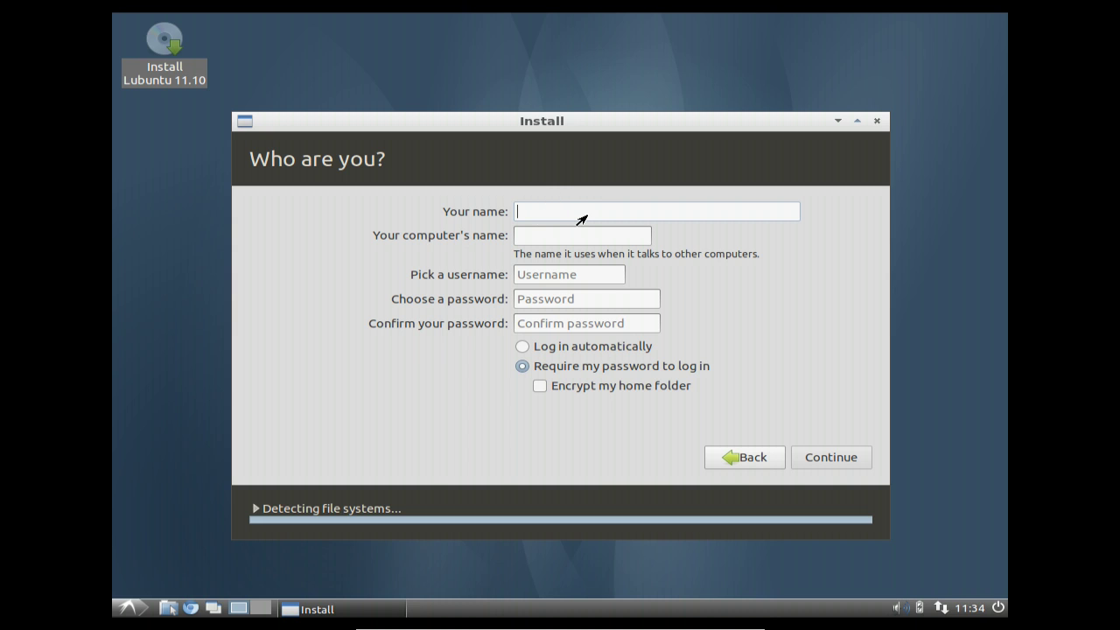
# - Type the user's first name in Your name and check the auto-filled username
pyautogui.write('Leszek')
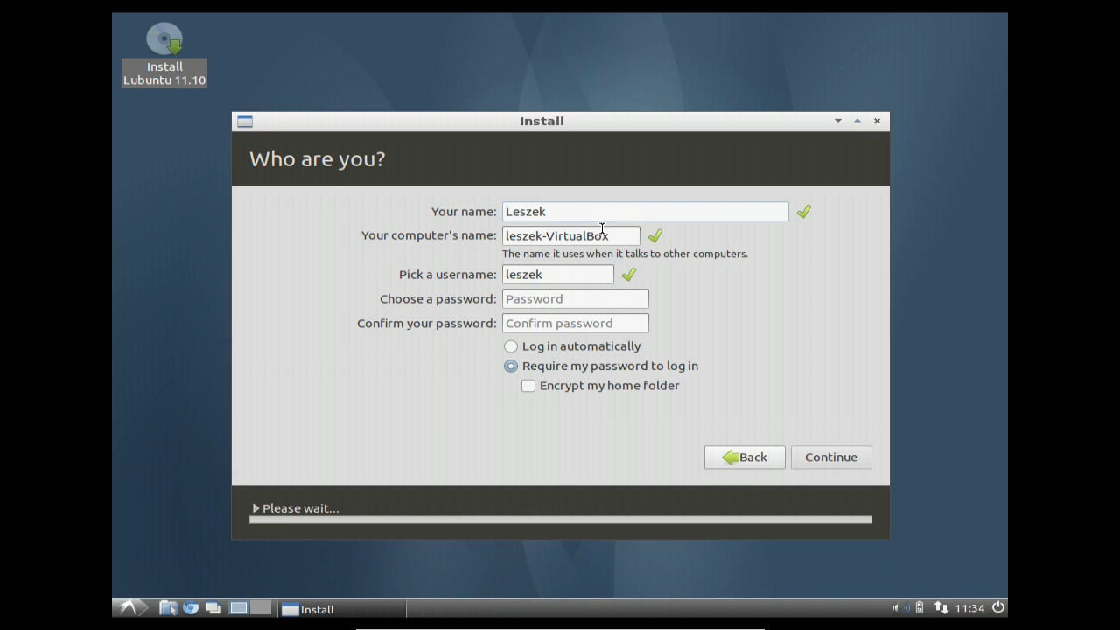
pyautogui.click(567, 279)
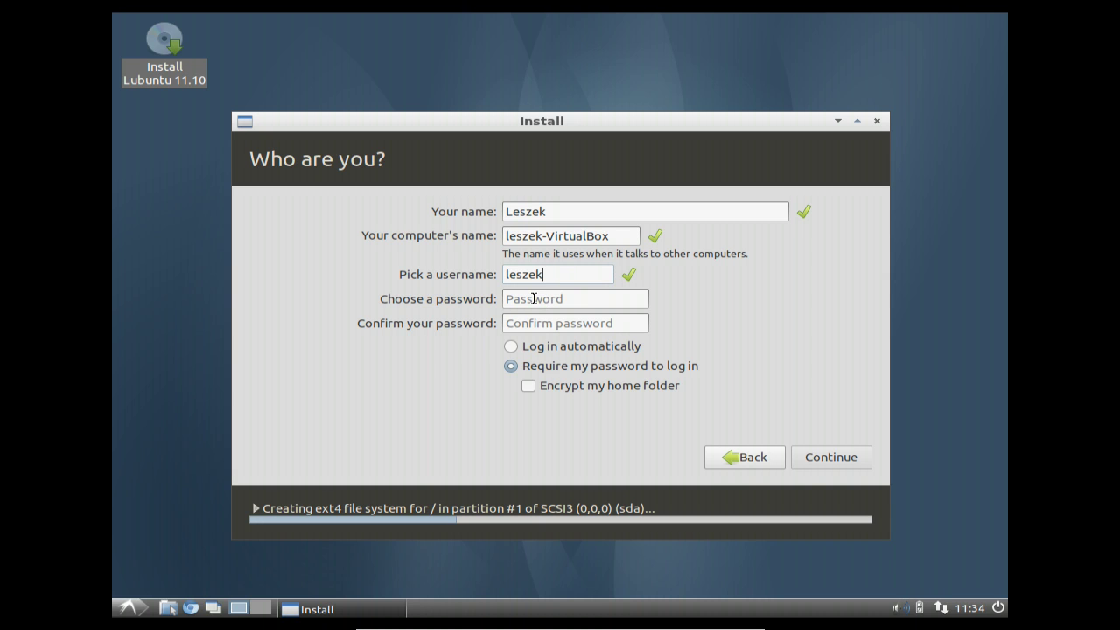
pyautogui.click(542, 298)
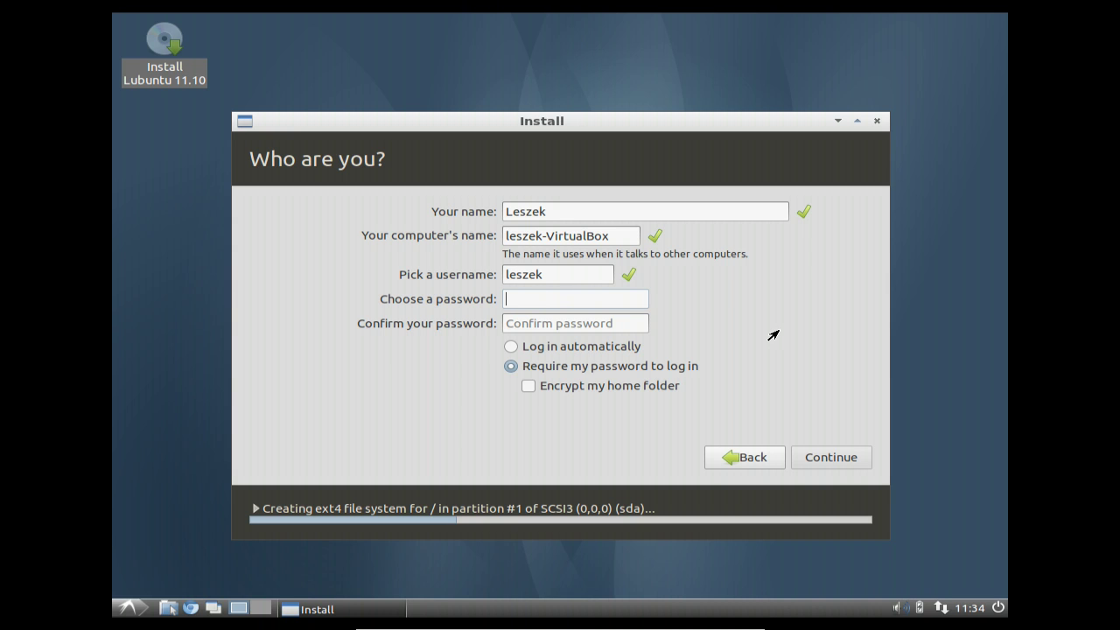
# - Type the account password, then start retyping it in Confirm your password
pyautogui.write('********')
pyautogui.click(593, 324)
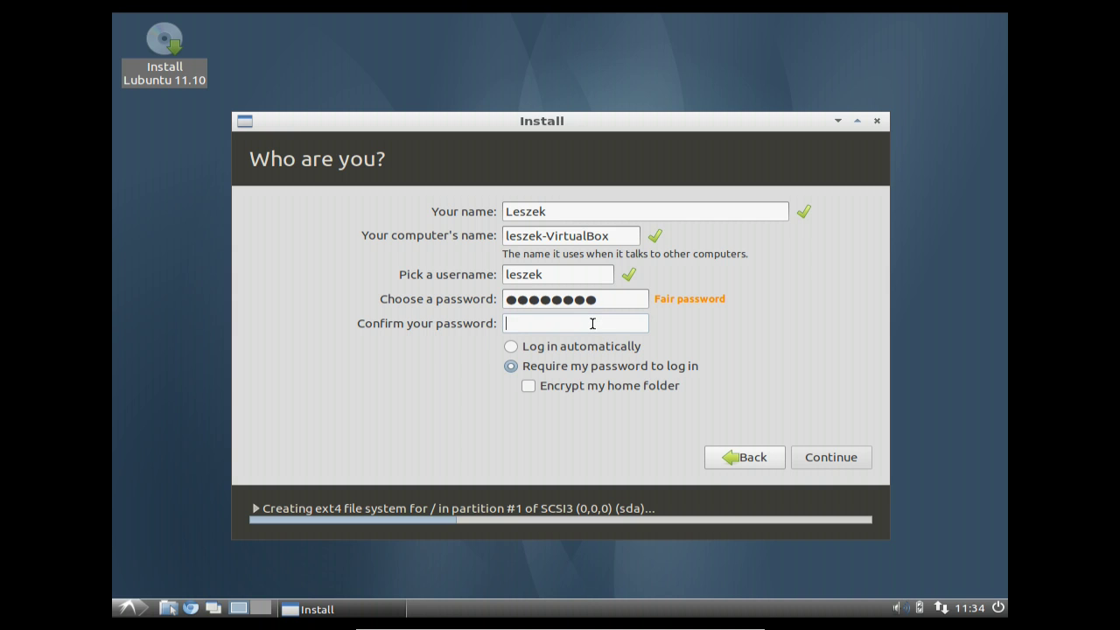
pyautogui.write('*******')
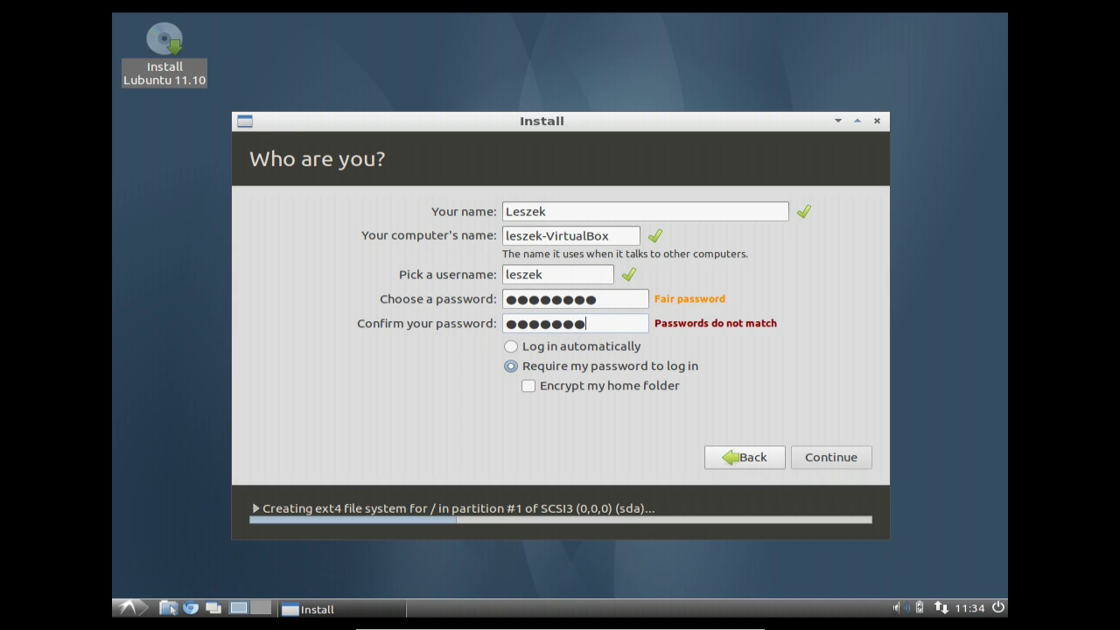
pyautogui.write('*')
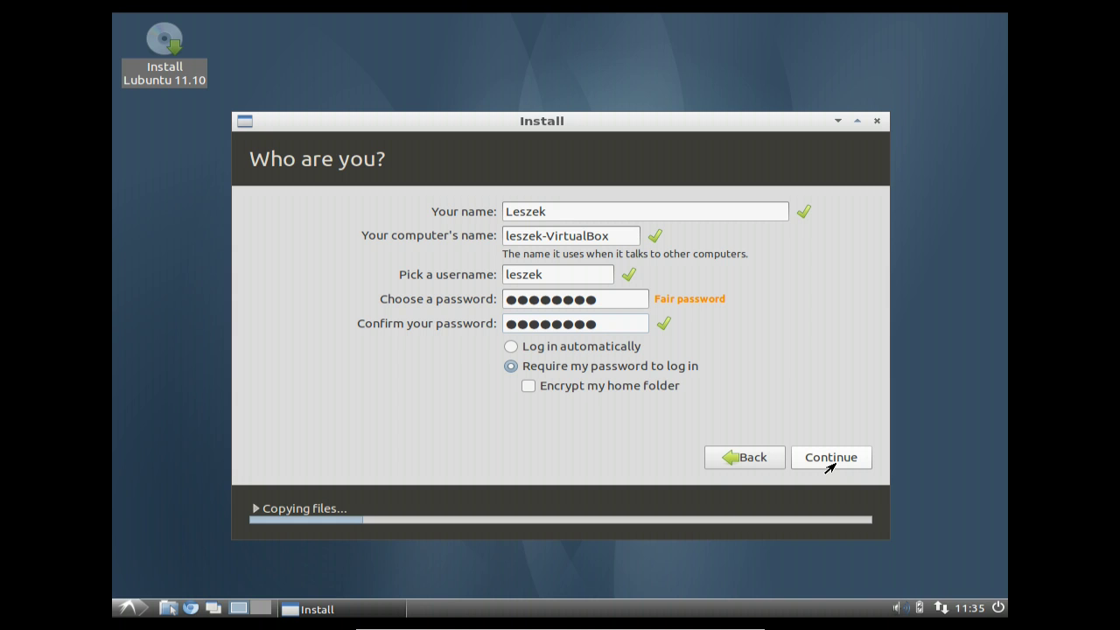
pyautogui.click(827, 462)
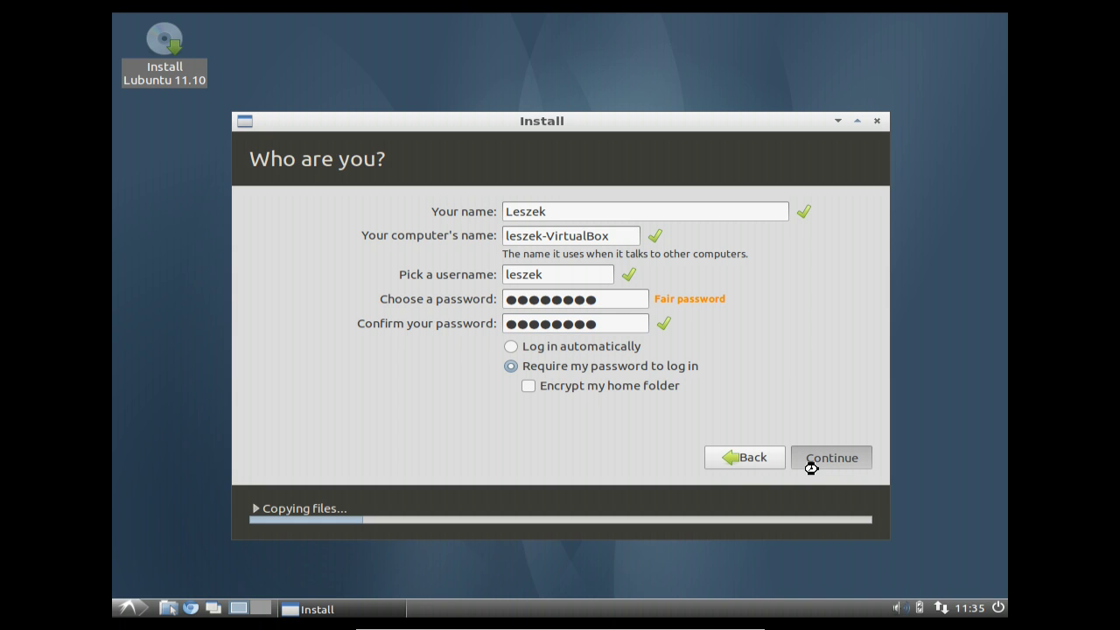